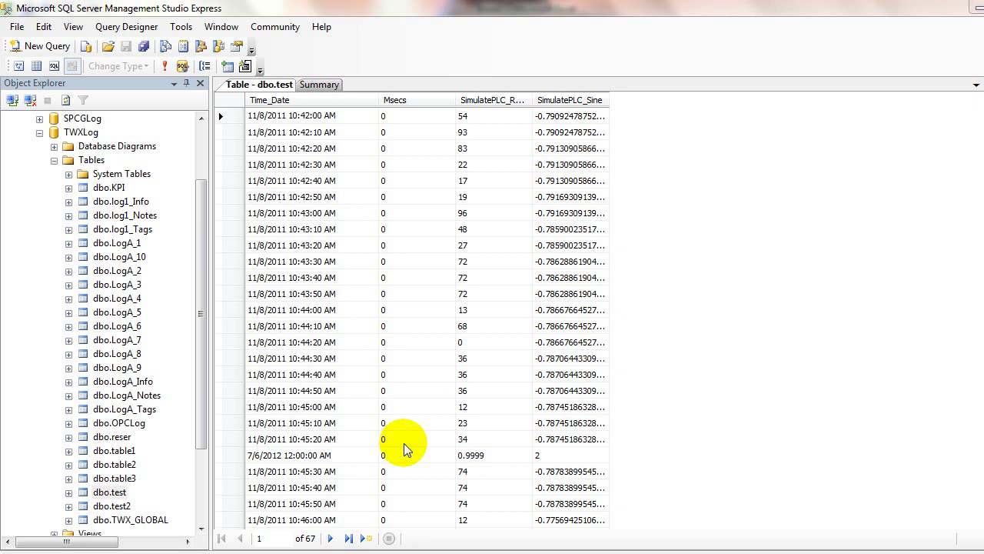
# Open TWXLog's dbo.test table and inspect Time_Date values such as 10:43:50 and 10:44:20
pyautogui.click(73, 133)
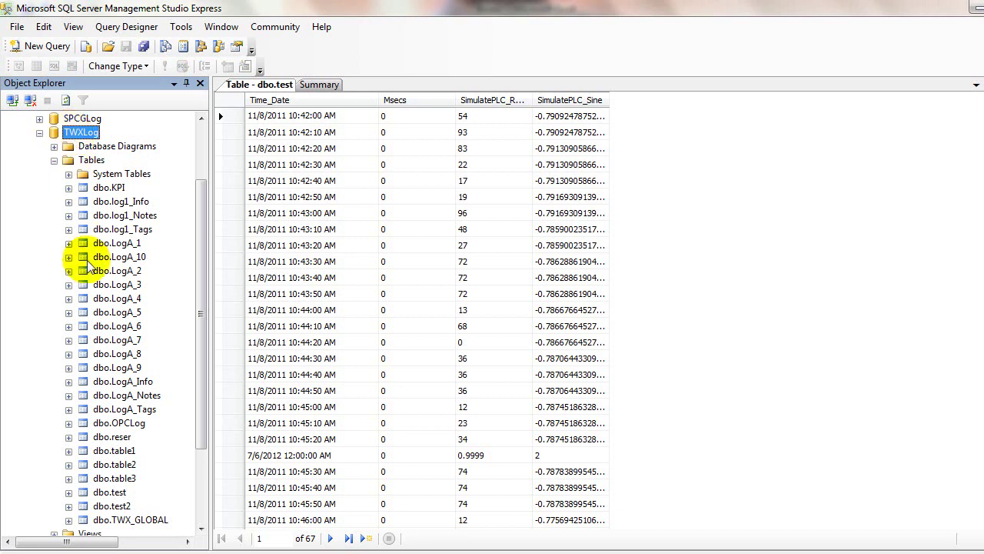
pyautogui.click(116, 493)
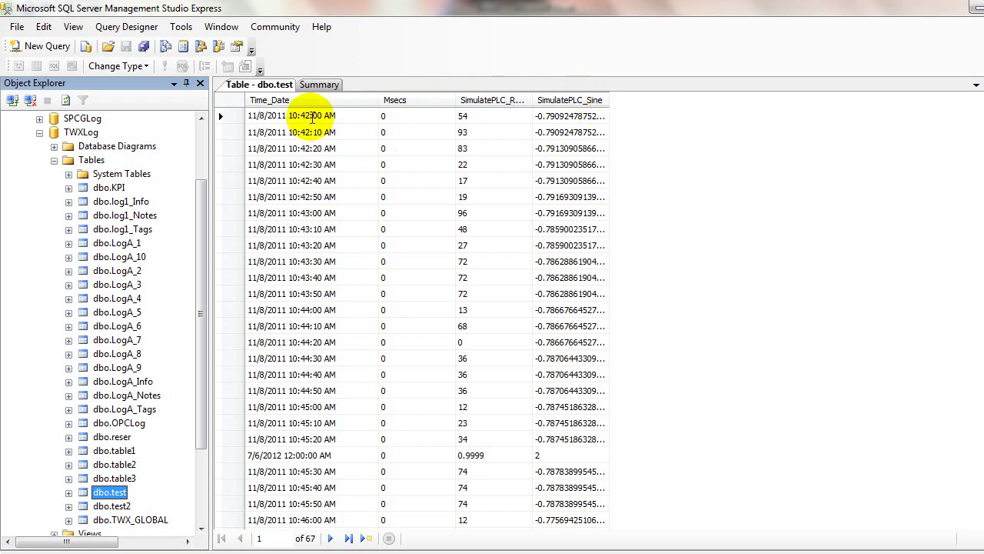
pyautogui.click(311, 115)
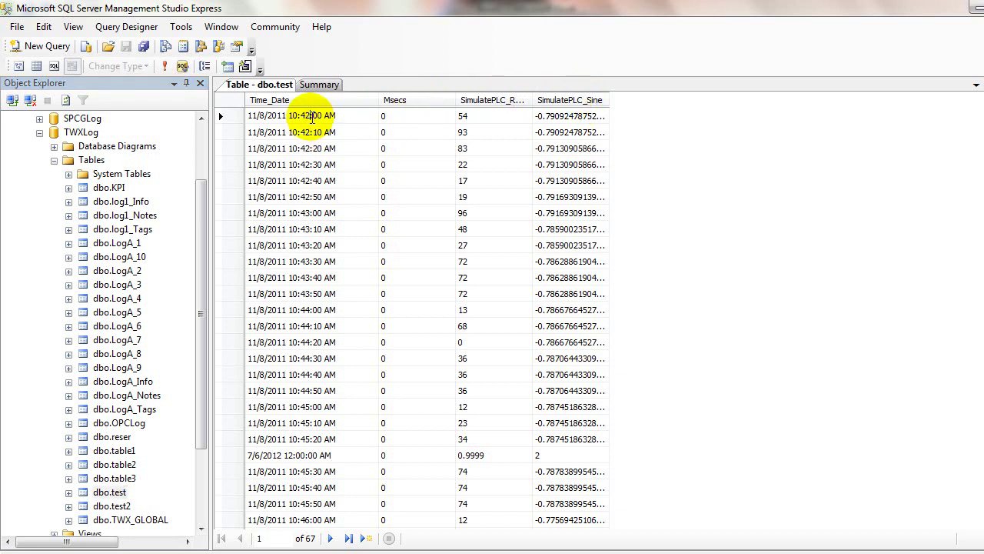
pyautogui.click(320, 295)
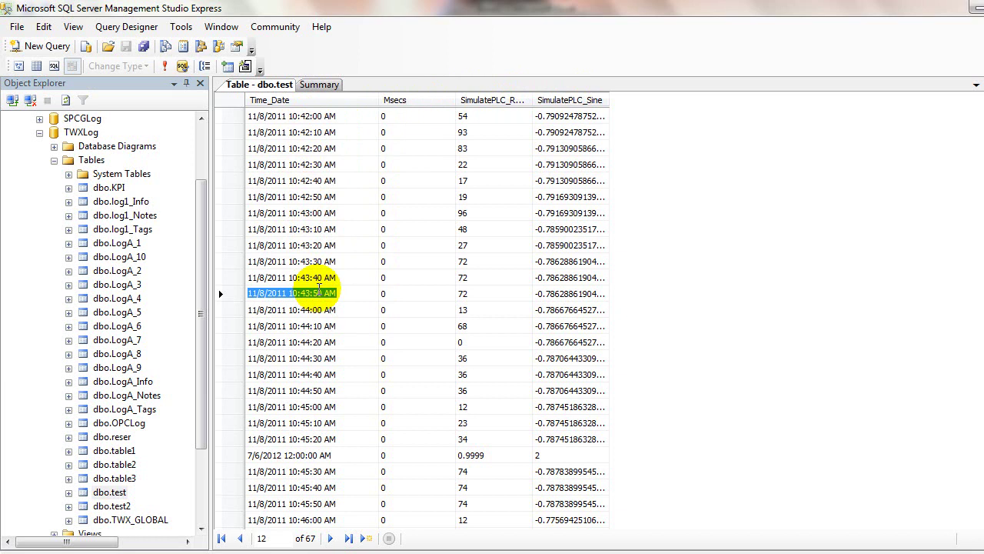
pyautogui.click(300, 115)
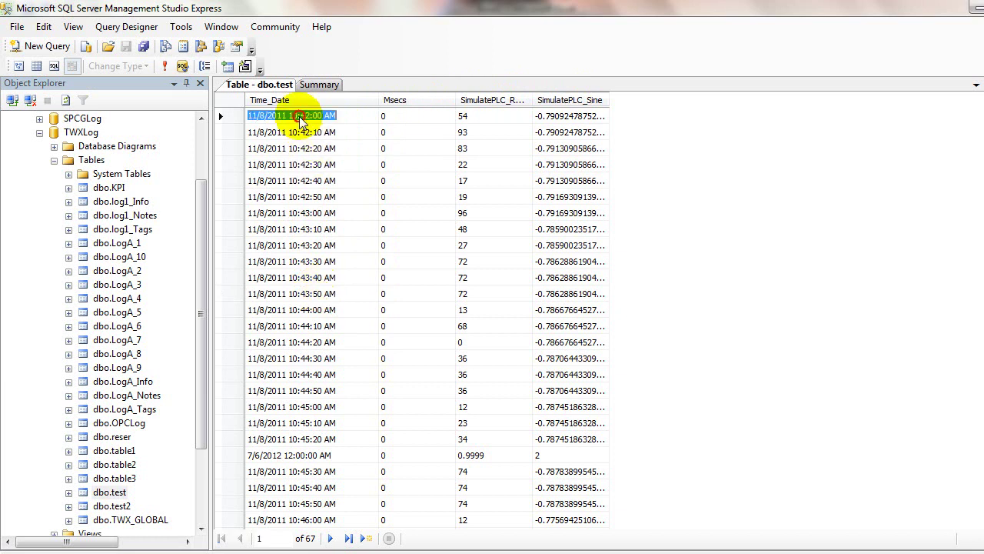
pyautogui.click(318, 341)
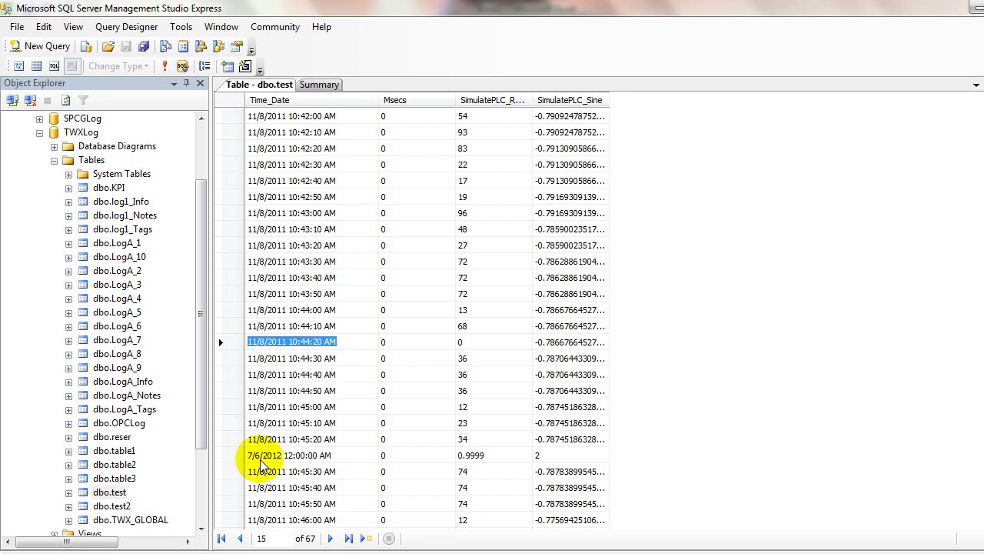
pyautogui.press('super')
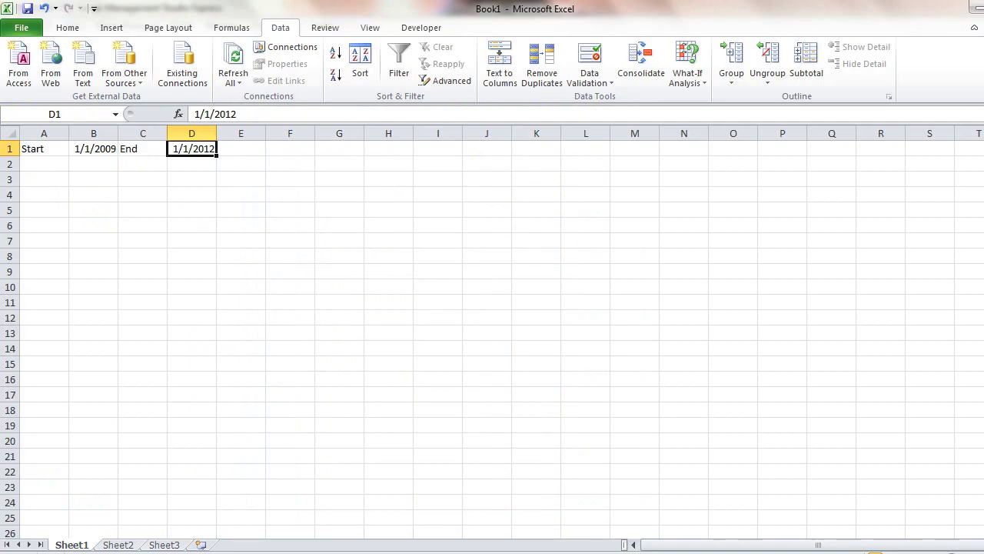
pyautogui.click(192, 241)
pyautogui.click(50, 151)
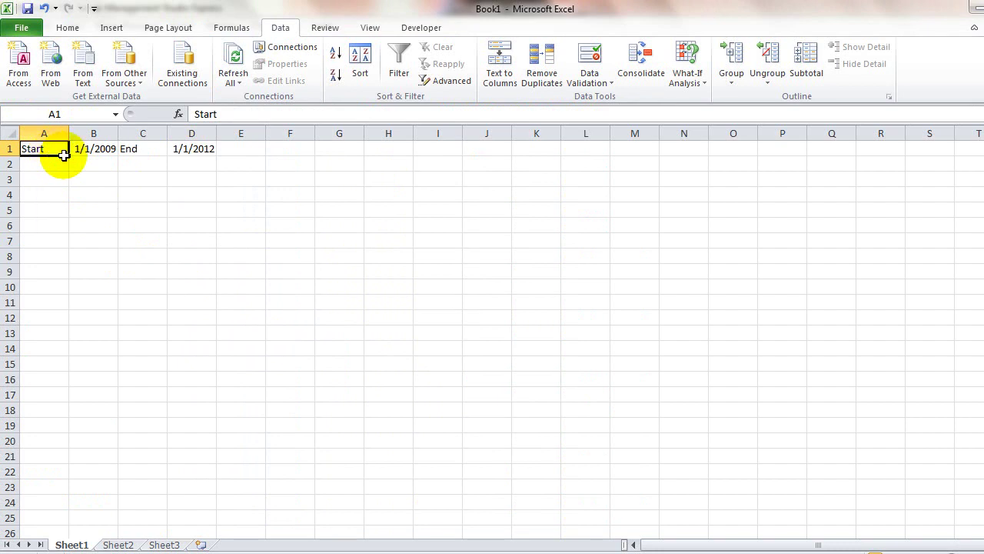
pyautogui.click(143, 149)
pyautogui.click(98, 148)
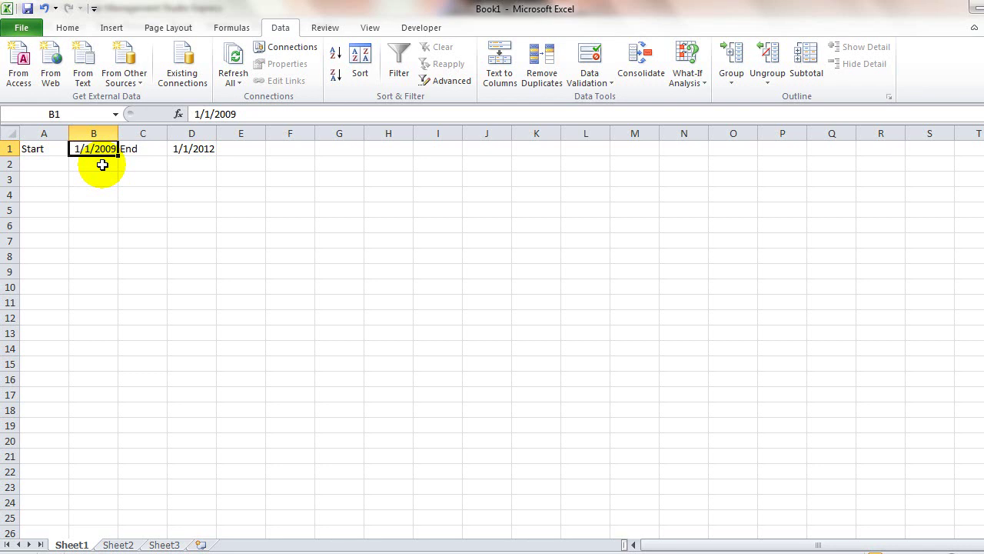
pyautogui.click(52, 148)
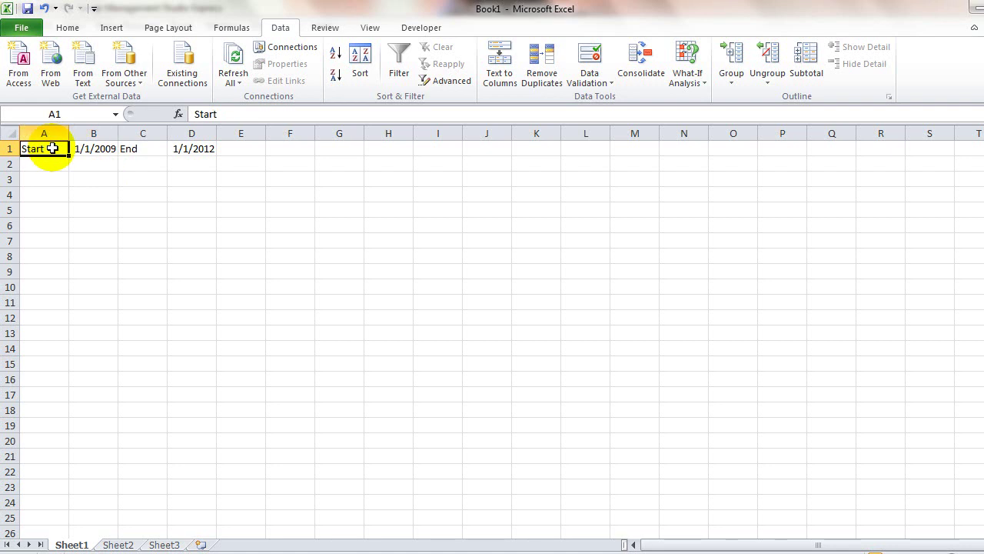
pyautogui.click(134, 152)
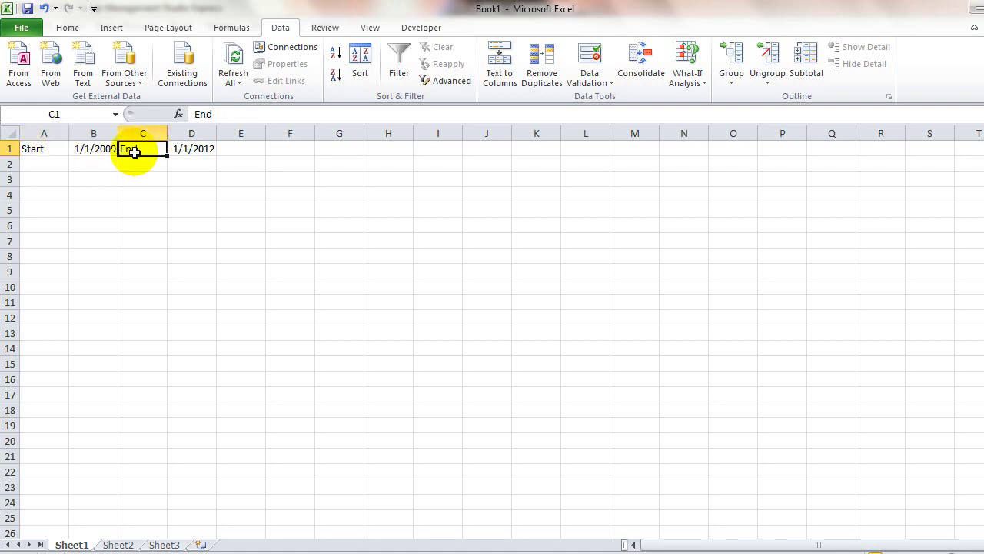
pyautogui.click(93, 150)
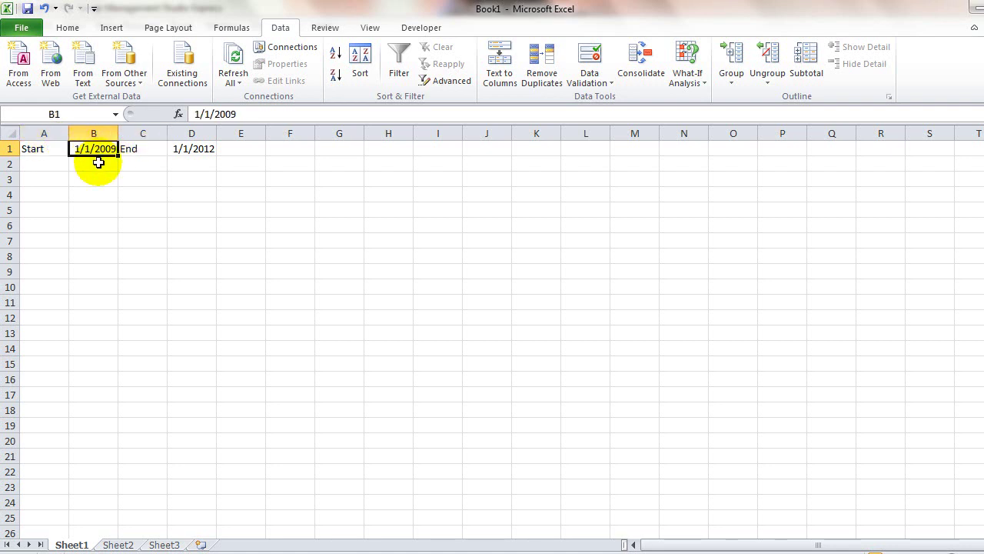
pyautogui.click(180, 152)
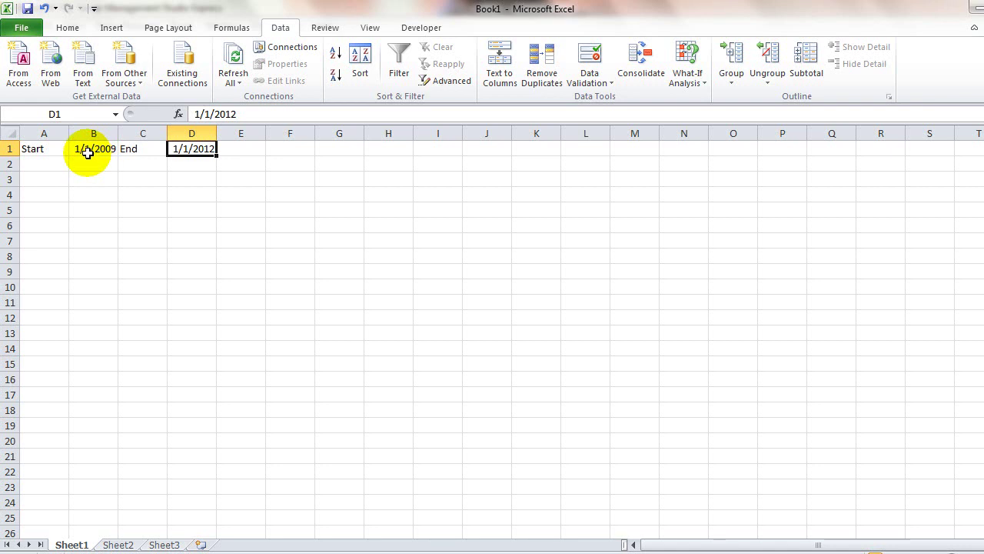
pyautogui.click(90, 156)
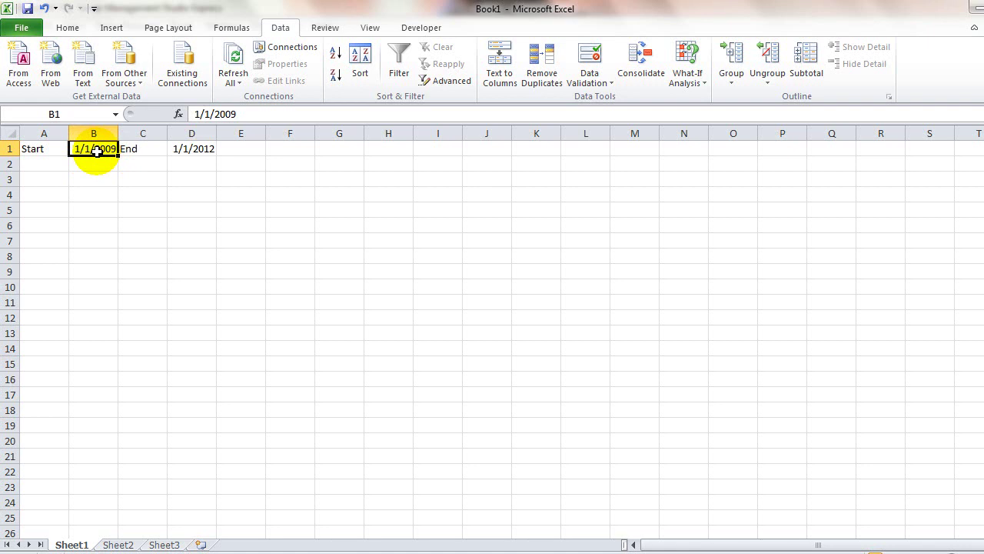
pyautogui.click(175, 149)
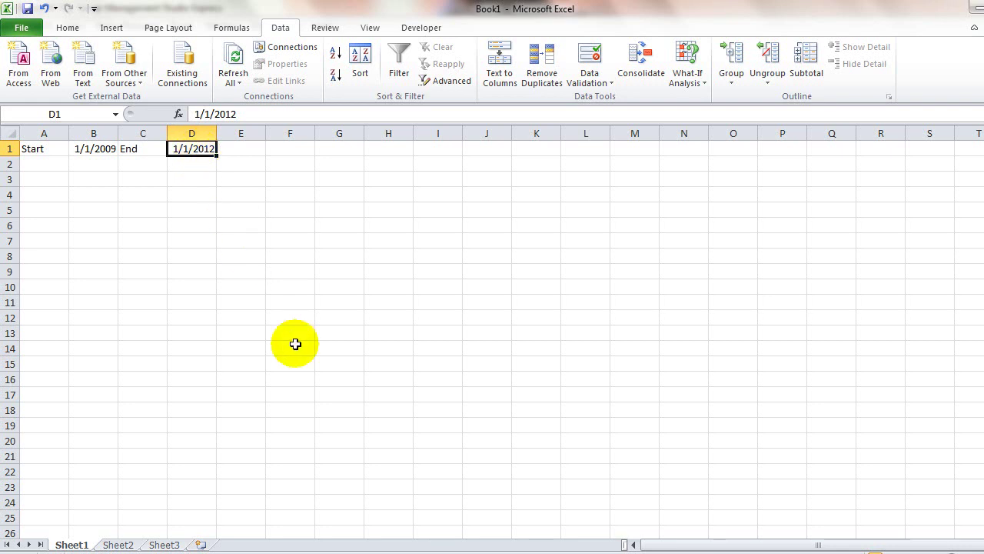
# Browse in Windows Explorer to the C:\Windows\SysWOW64 folder
pyautogui.press('super+e')
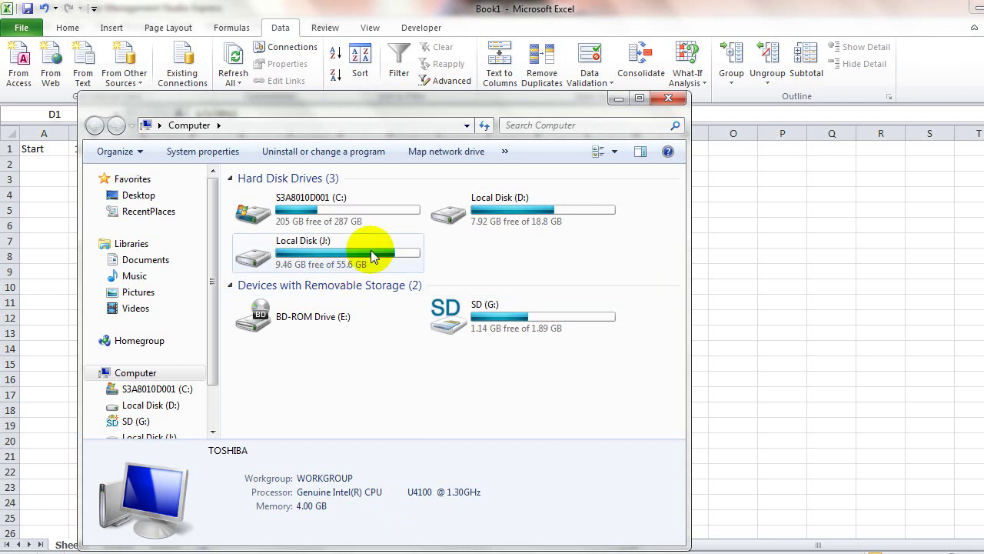
pyautogui.doubleClick(368, 203)
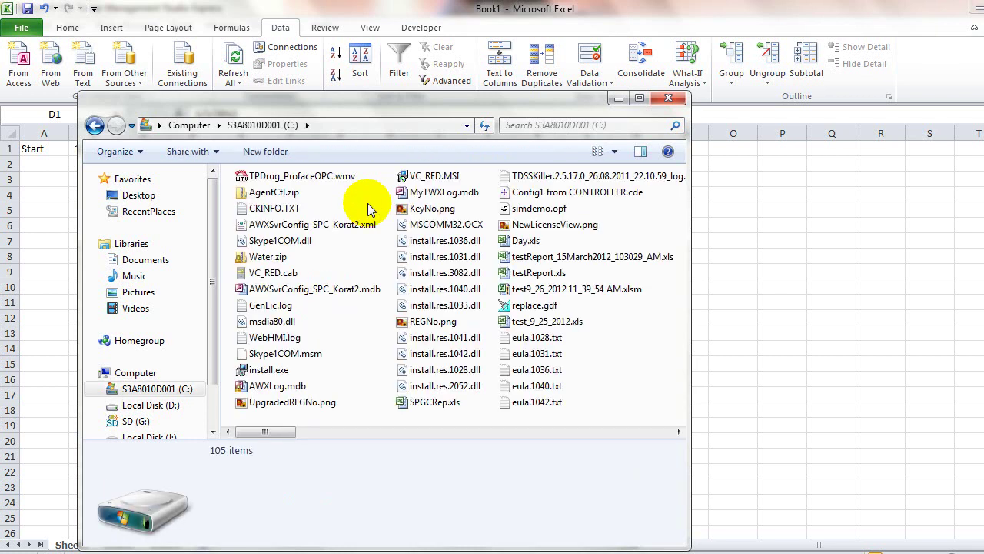
pyautogui.click(335, 347)
pyautogui.scroll(-3, 334, 353)
pyautogui.scroll(-3, 335, 353)
pyautogui.scroll(-3, 334, 353)
pyautogui.doubleClick(286, 386)
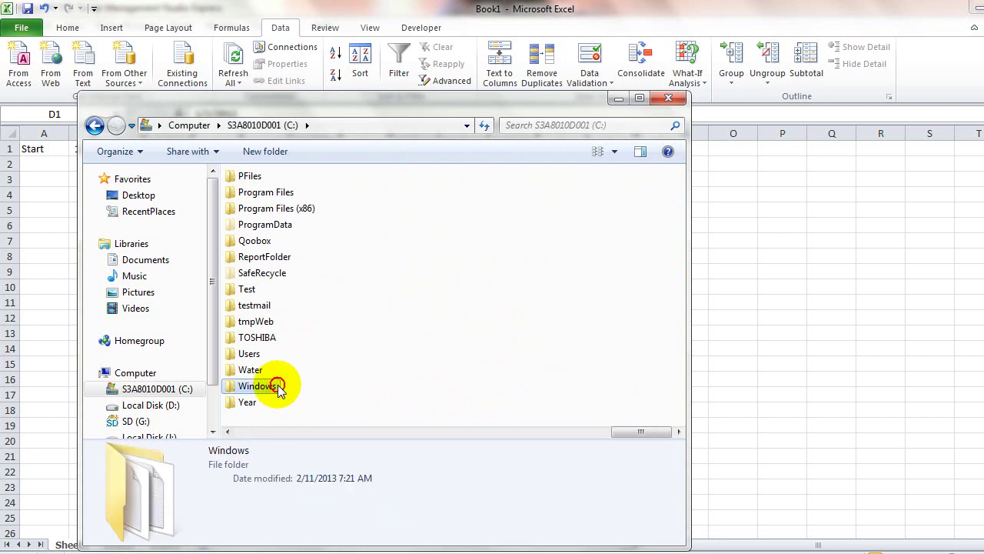
pyautogui.click(317, 292)
pyautogui.scroll(-5, 318, 294)
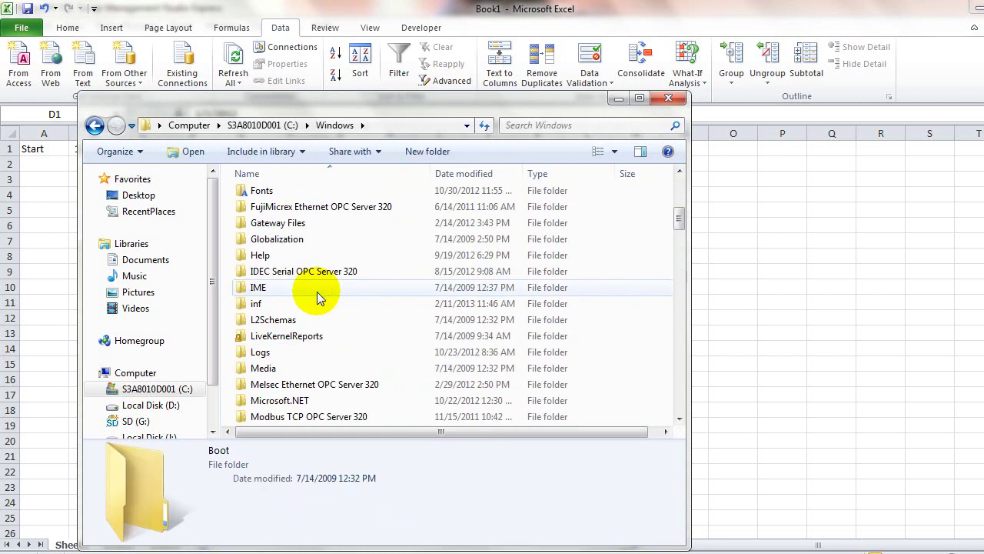
pyautogui.scroll(-10, 320, 298)
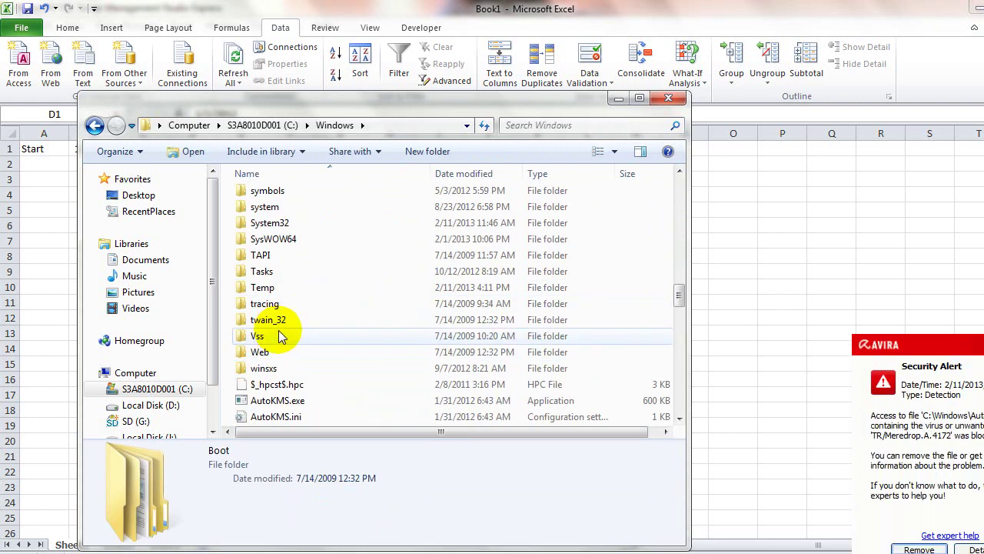
pyautogui.click(271, 240)
pyautogui.doubleClick(271, 240)
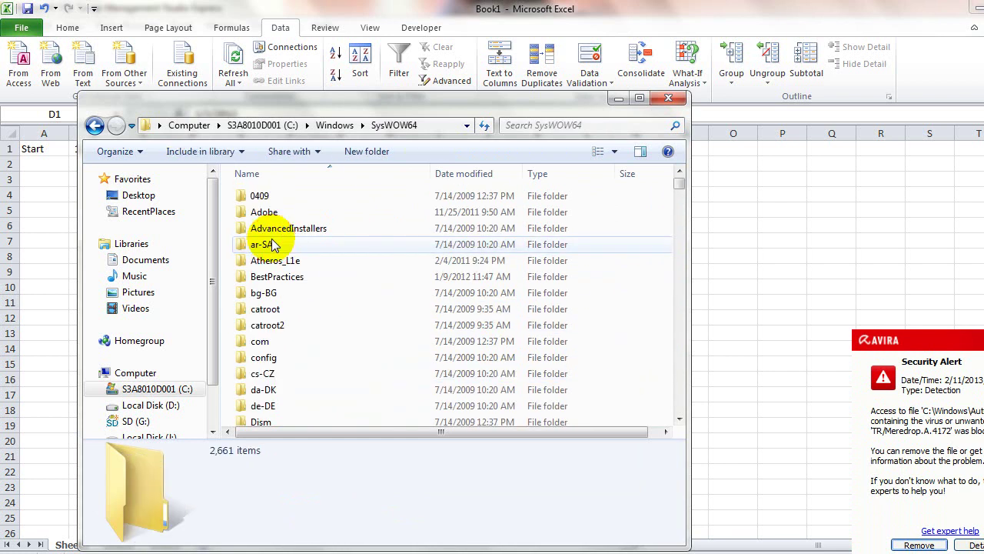
# Search SysWOW64 for 'odb' and launch odbcad32.exe
pyautogui.click(533, 123)
pyautogui.write('odb')
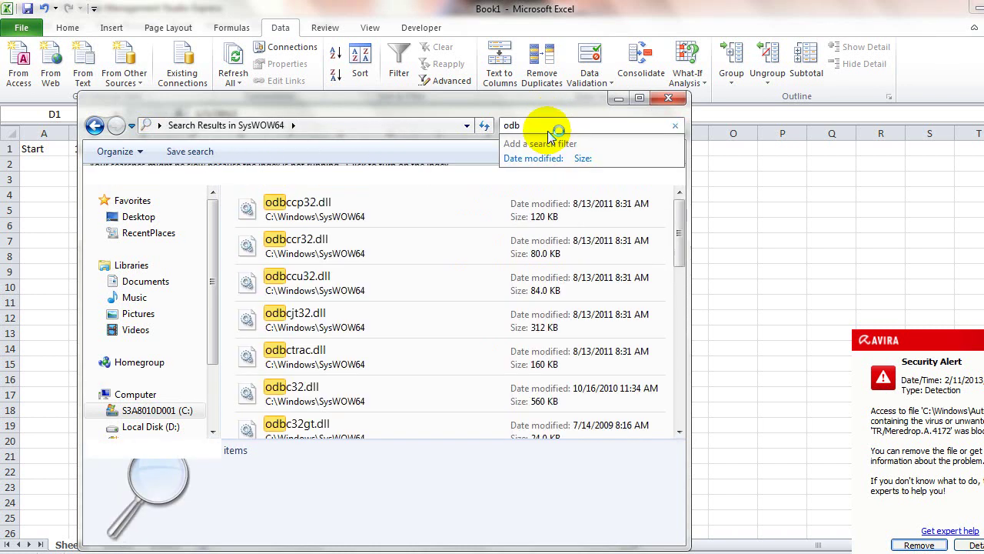
pyautogui.click(435, 284)
pyautogui.scroll(-3, 435, 284)
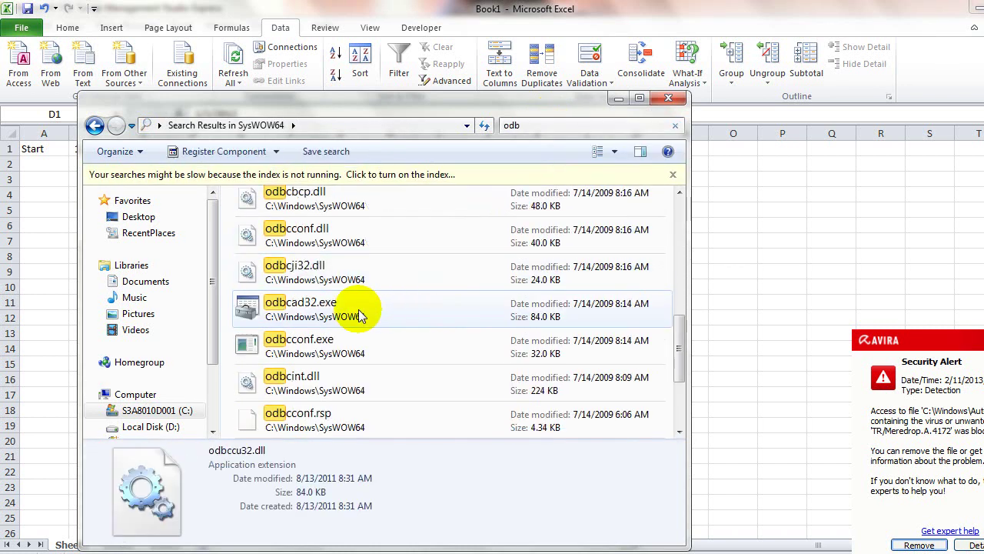
pyautogui.click(345, 305)
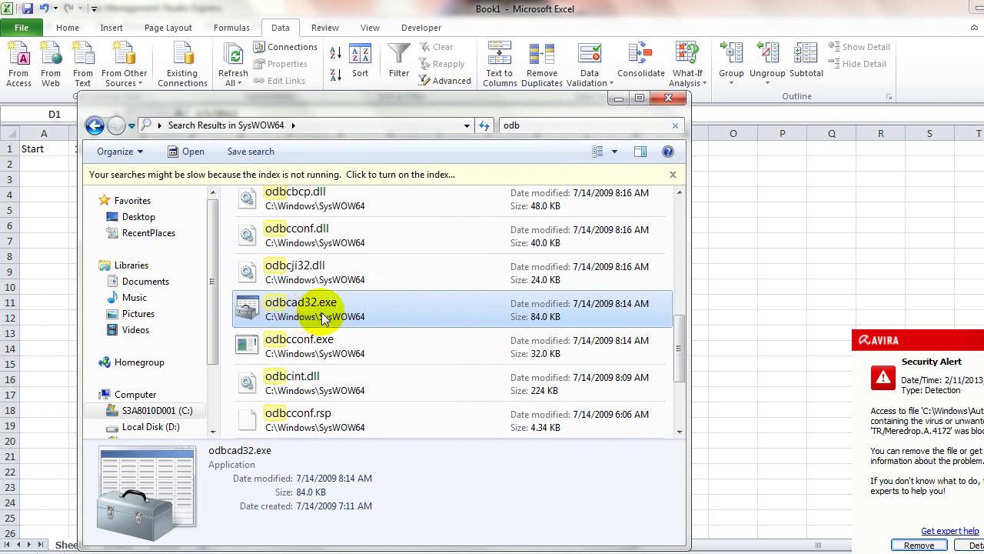
pyautogui.doubleClick(323, 317)
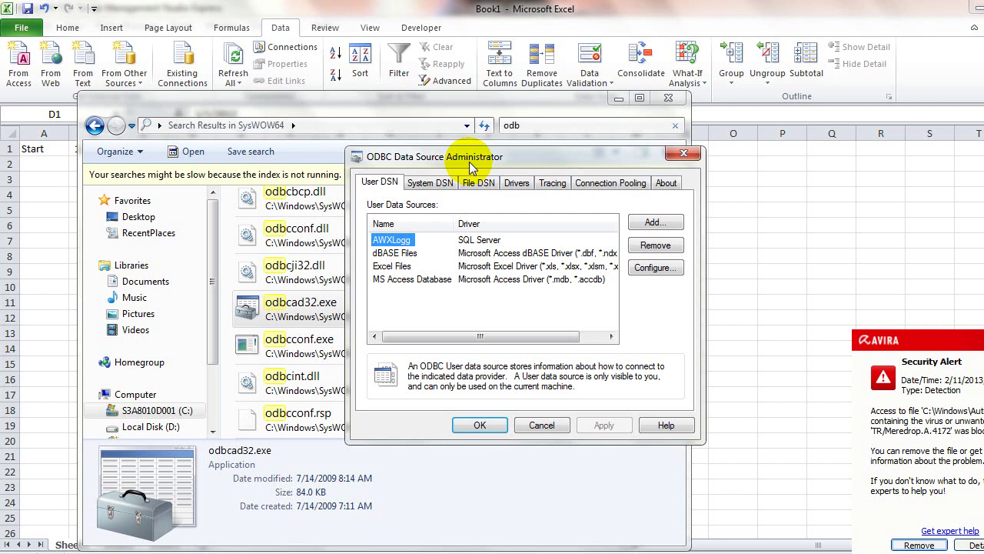
# Open the configuration of the TWXLog data source on the System DSN tab
pyautogui.click(445, 183)
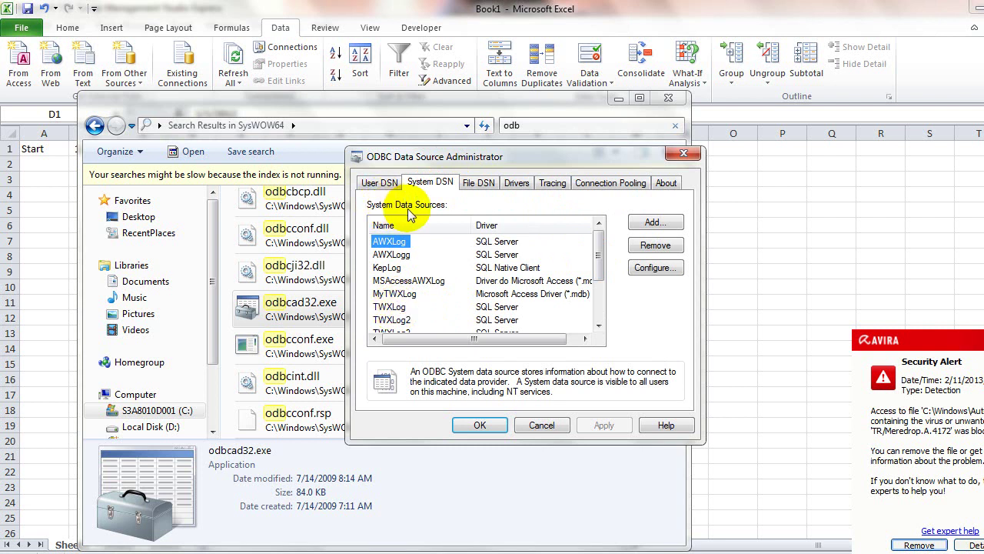
pyautogui.click(392, 306)
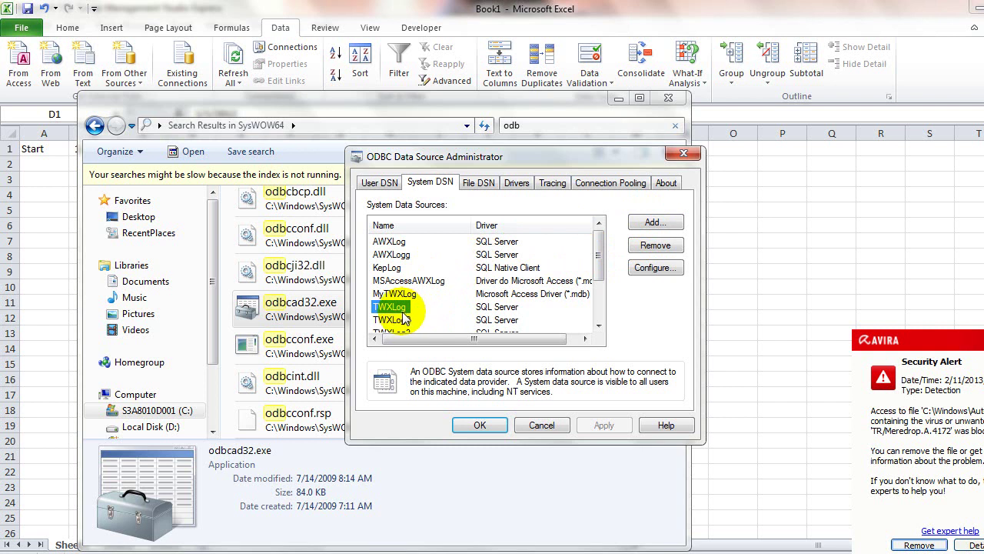
pyautogui.click(651, 267)
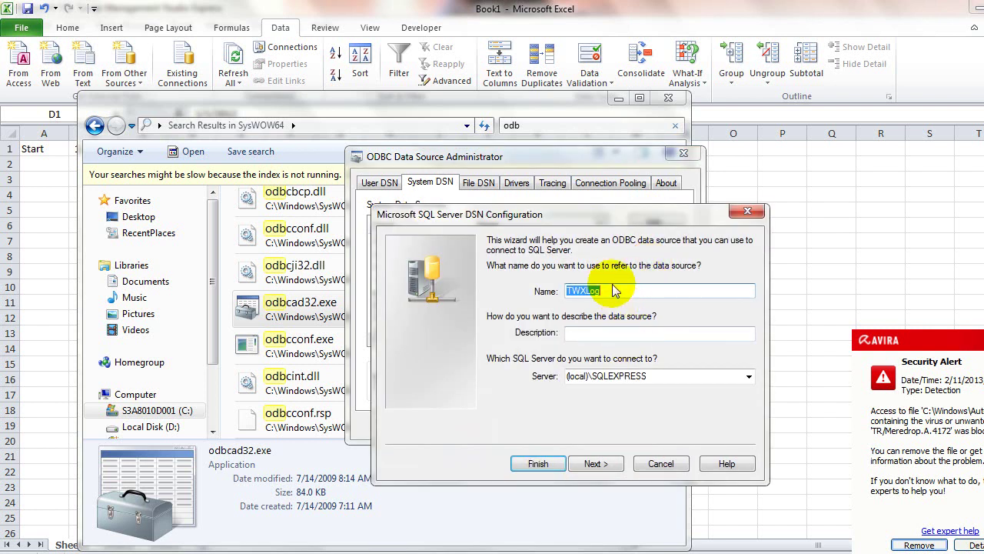
# Keep name TWXLog and server (local)\SQLEXPRESS, Windows authentication and default database TWXLog, and finish
pyautogui.moveTo(615, 290); pyautogui.dragTo(554, 289)
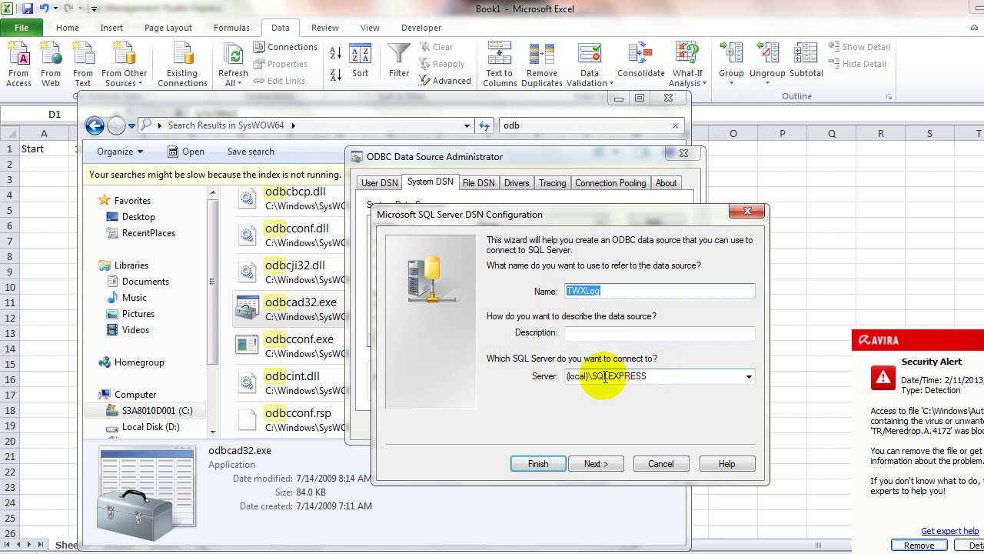
pyautogui.doubleClick(581, 377)
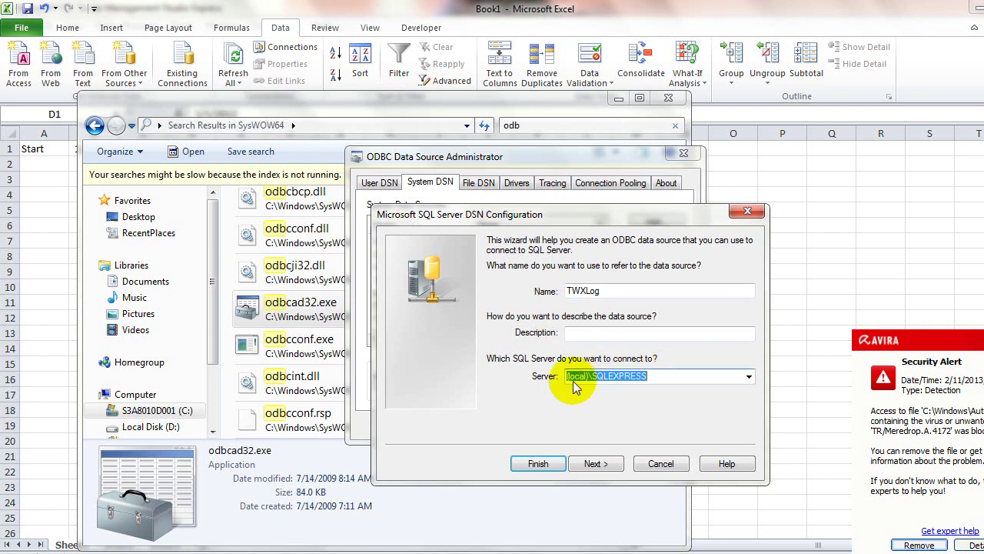
pyautogui.click(593, 463)
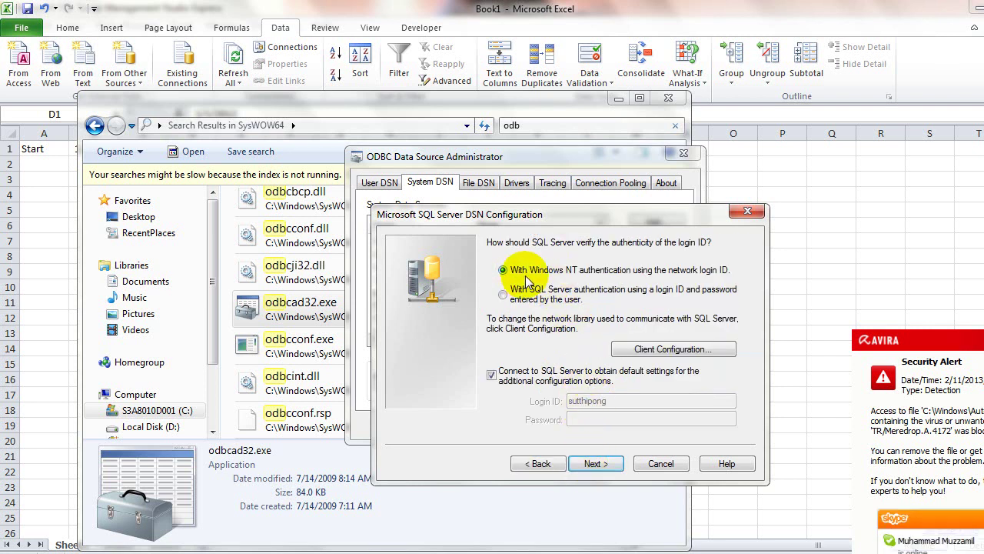
pyautogui.click(592, 462)
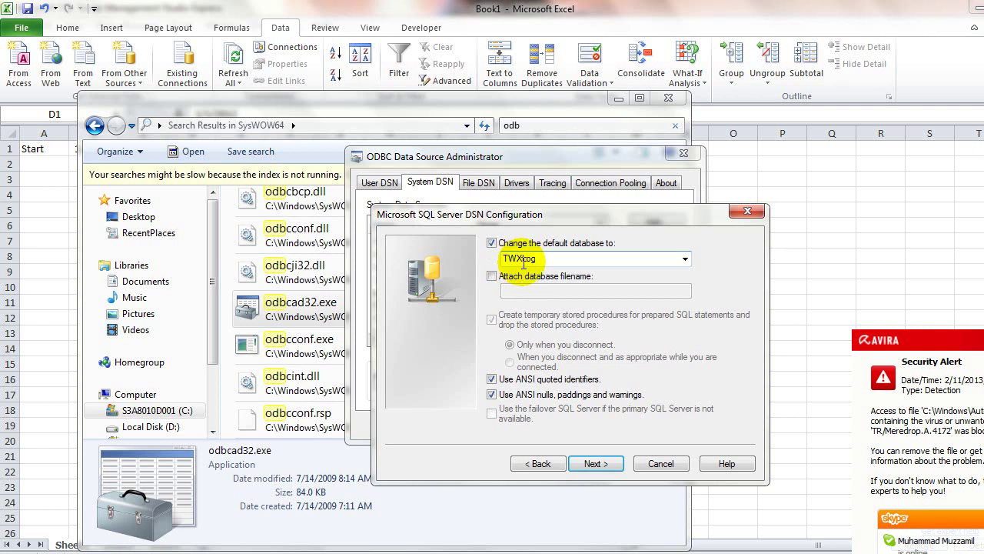
pyautogui.click(592, 463)
pyautogui.click(592, 464)
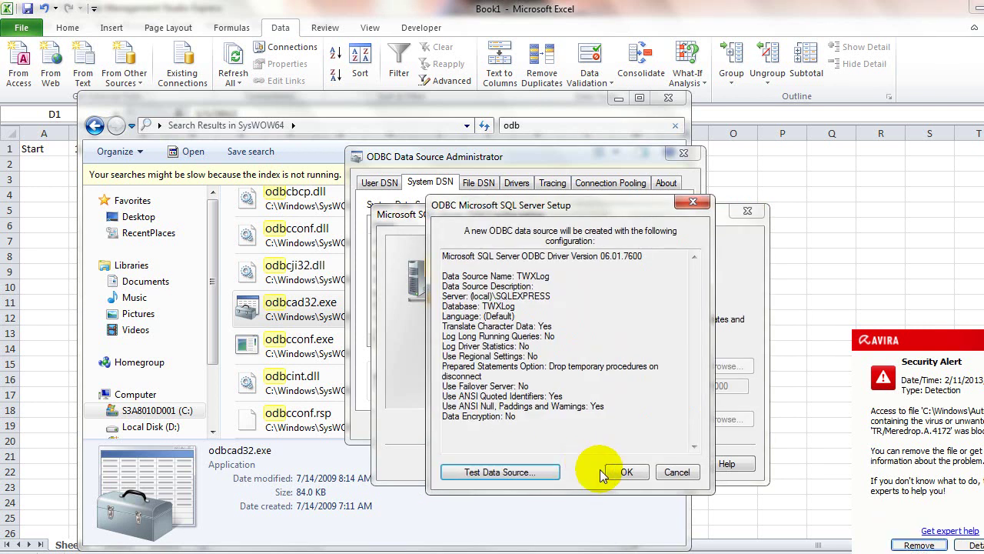
pyautogui.click(618, 470)
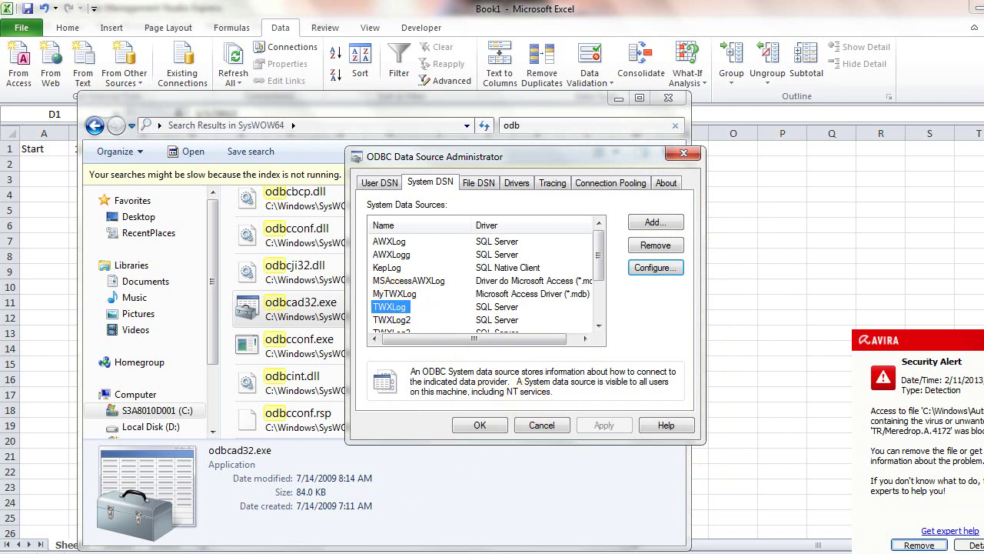
pyautogui.moveTo(379, 550)
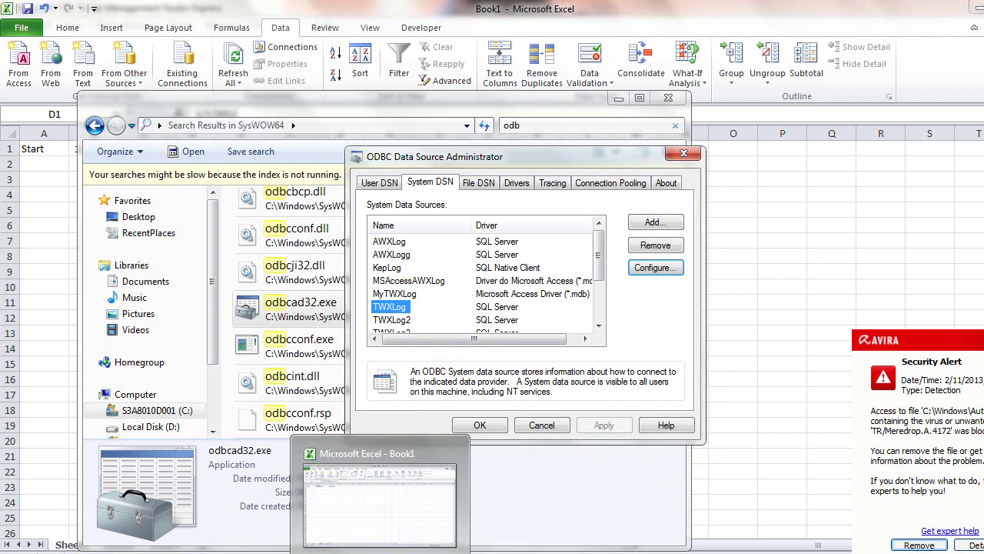
# In Excel, start a data import from Microsoft Query under From Other Sources
pyautogui.click(380, 504)
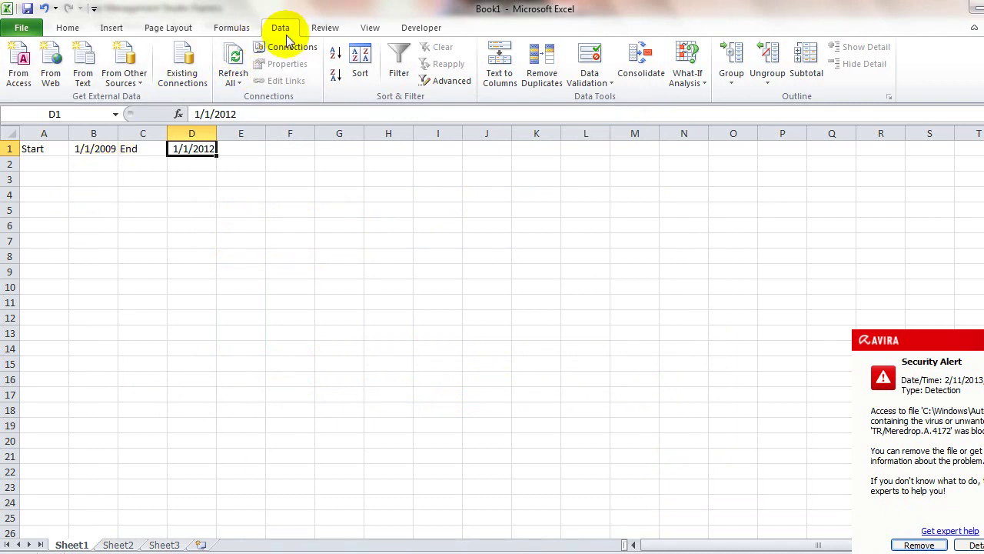
pyautogui.click(127, 81)
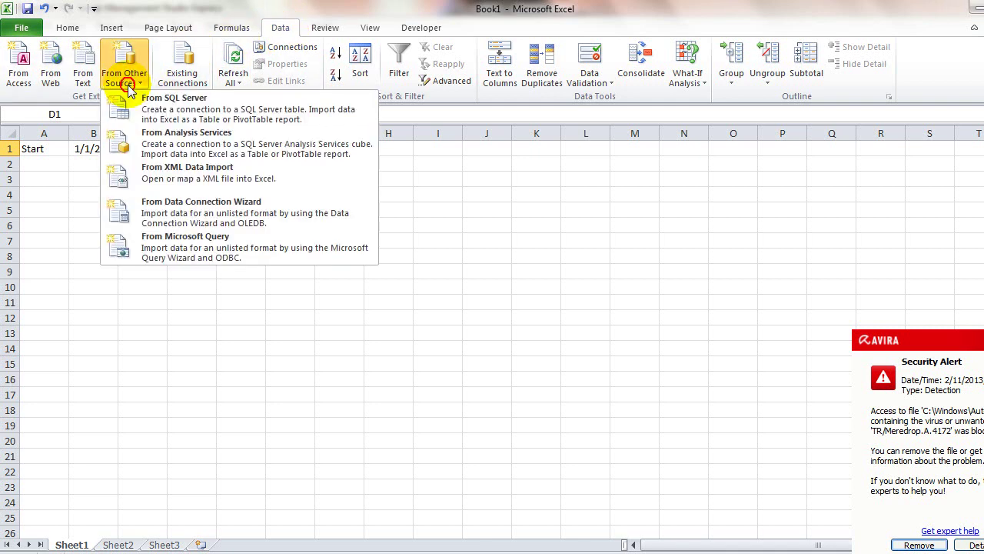
pyautogui.click(159, 255)
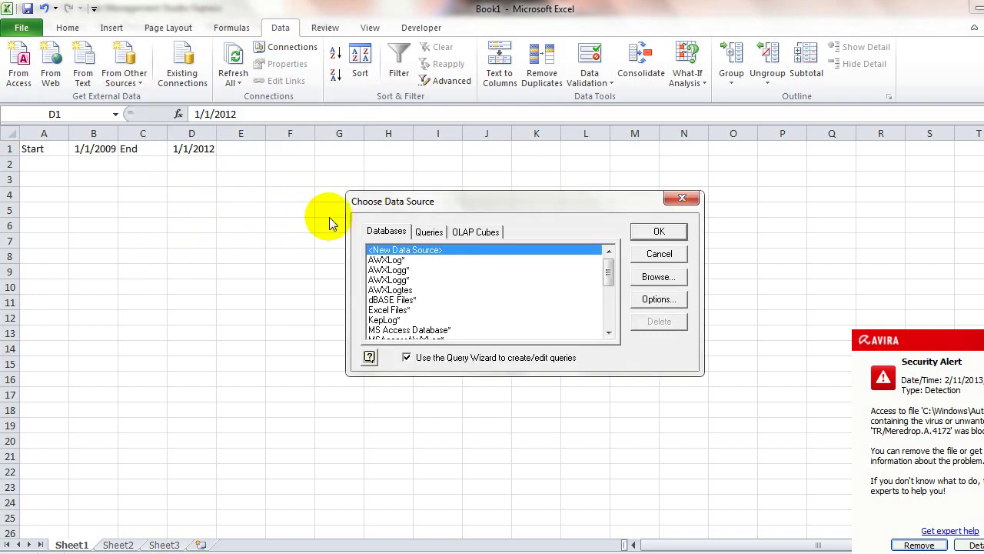
# Choose the TWXLog data source and connect to it
pyautogui.moveTo(384, 198); pyautogui.dragTo(127, 193)
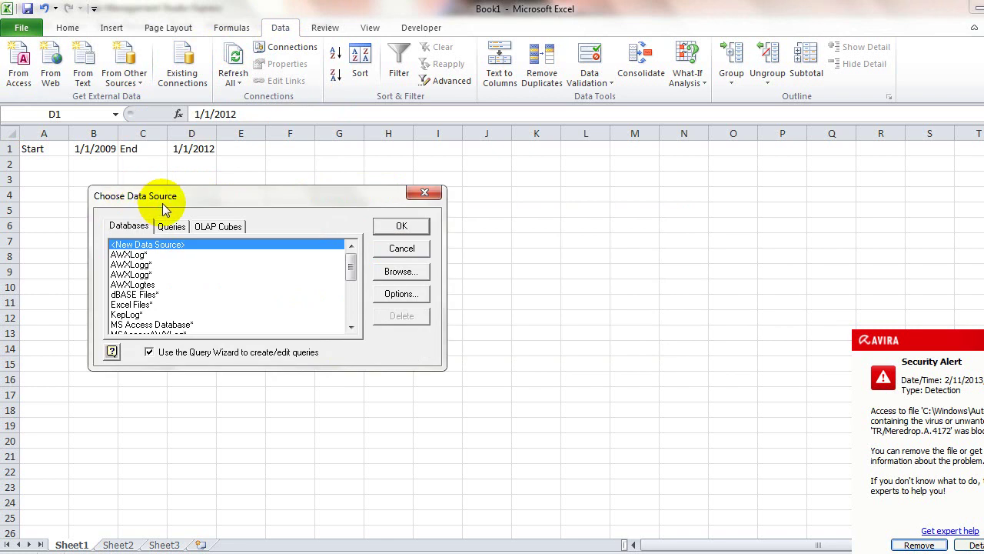
pyautogui.click(166, 263)
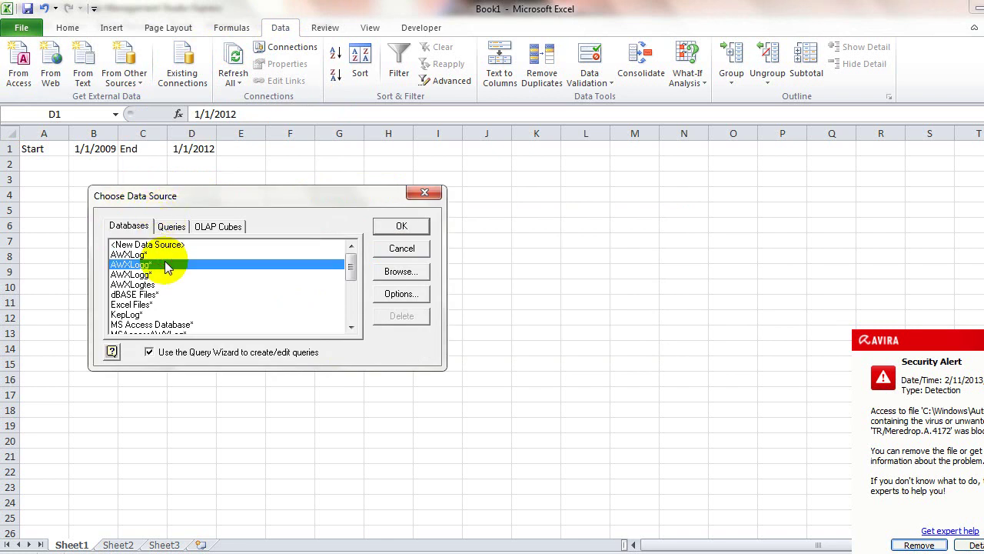
pyautogui.scroll(-2, 166, 263)
pyautogui.scroll(-1, 161, 266)
pyautogui.scroll(-2, 157, 266)
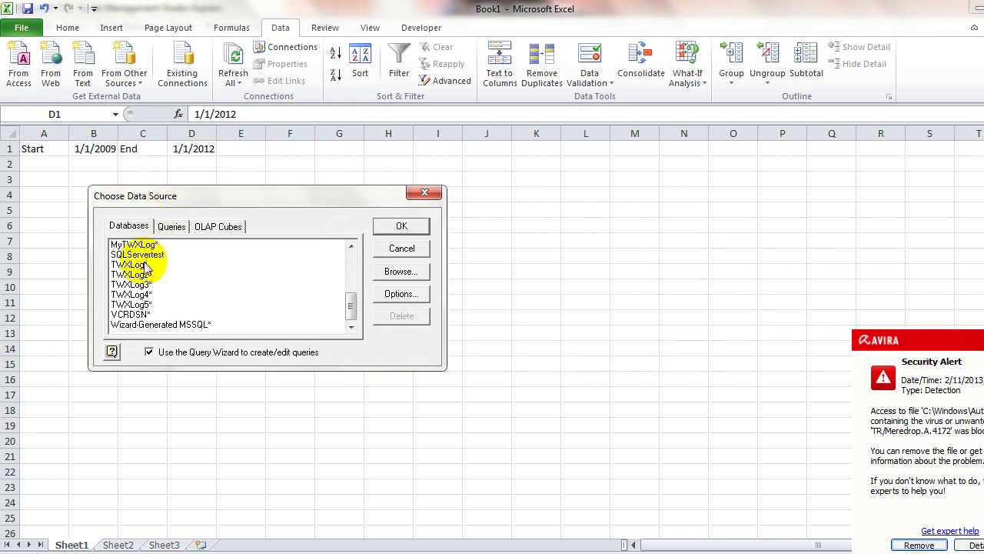
pyautogui.click(150, 266)
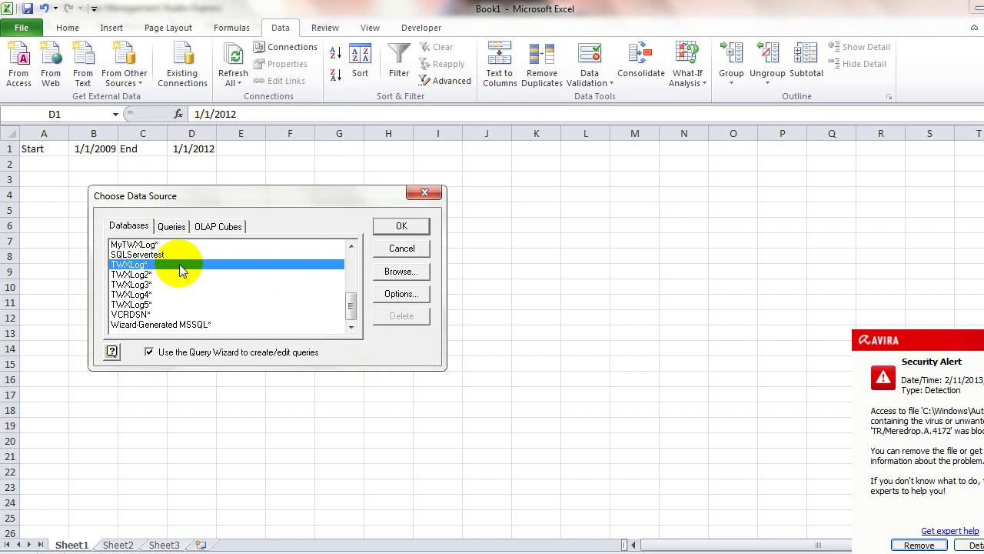
pyautogui.click(398, 230)
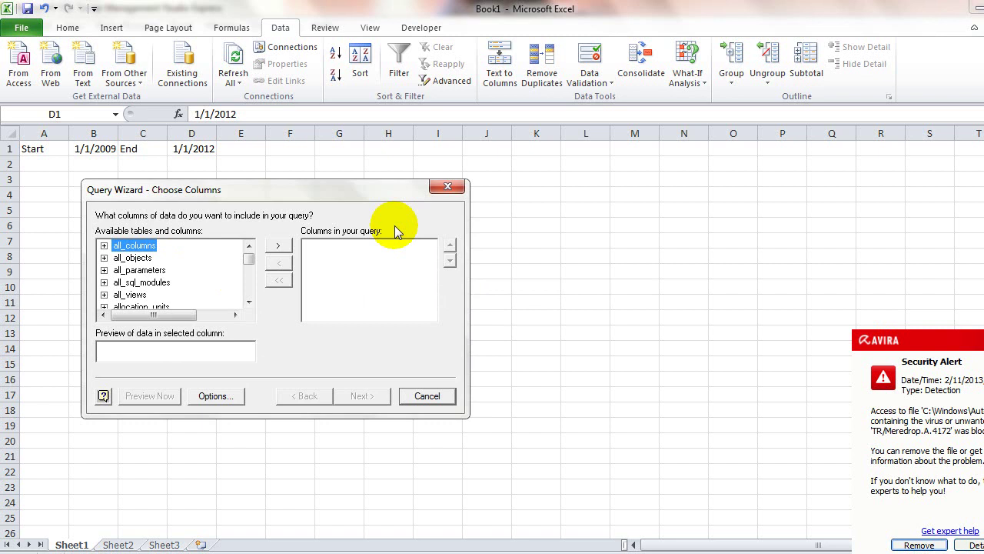
# Add all test table columns except Msecs to the query
pyautogui.scroll(-10, 187, 286)
pyautogui.scroll(-1, 164, 285)
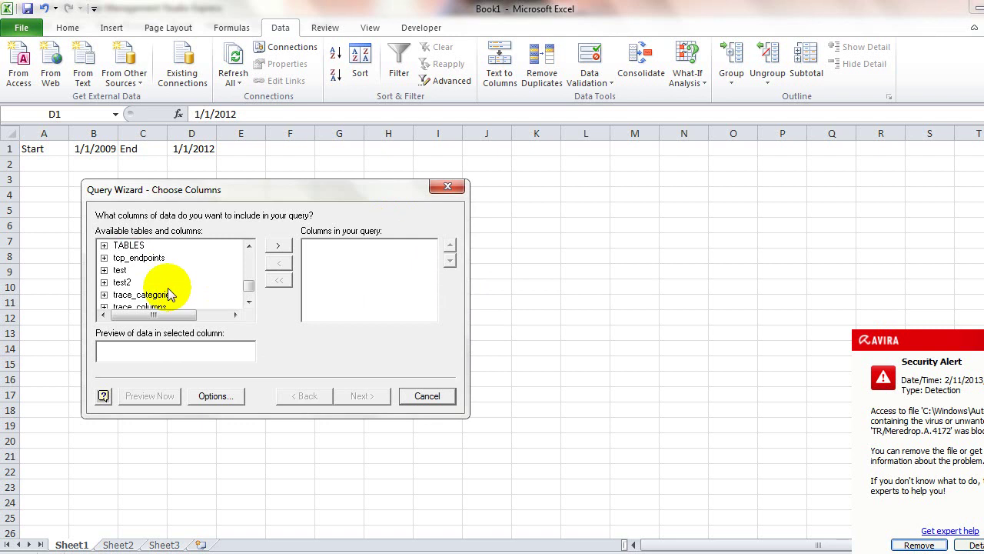
pyautogui.click(123, 271)
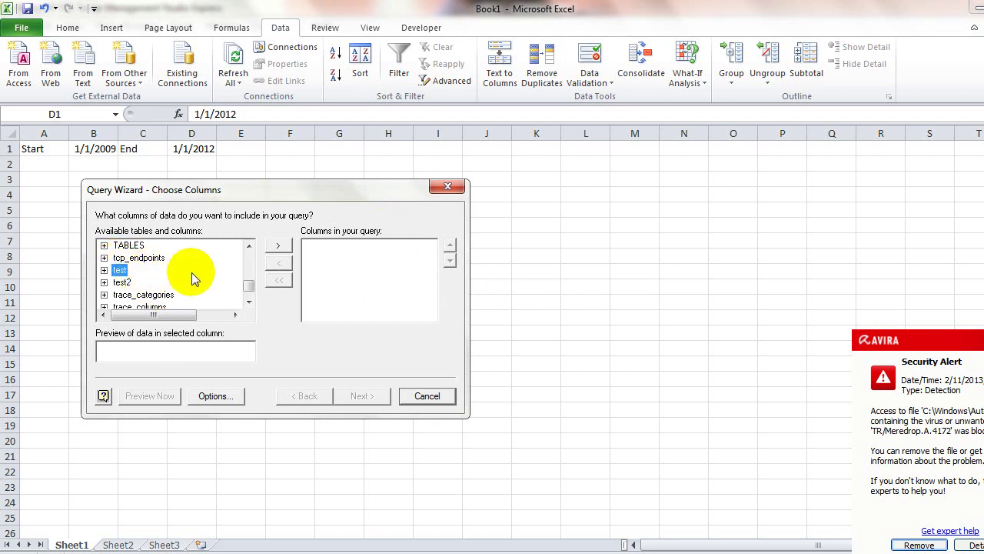
pyautogui.click(277, 247)
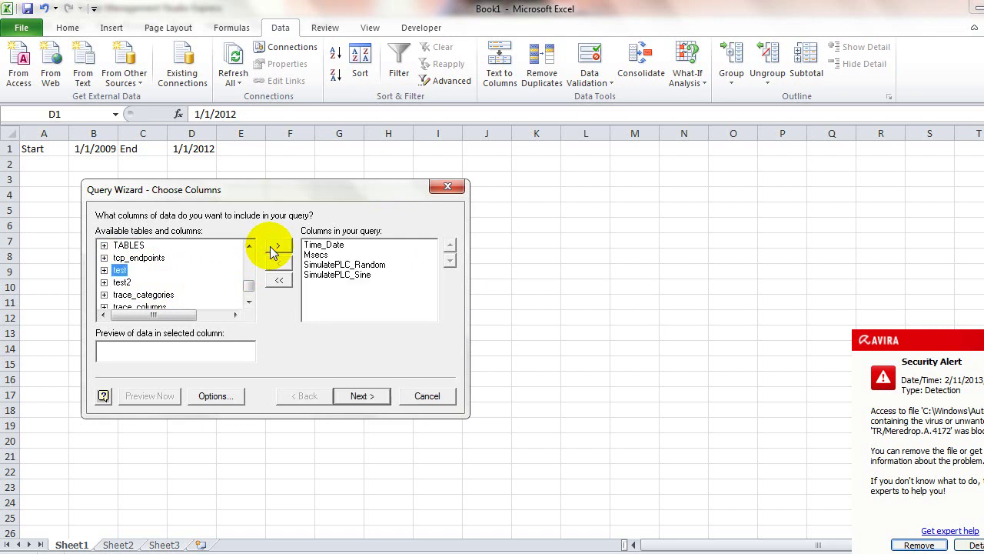
pyautogui.click(318, 260)
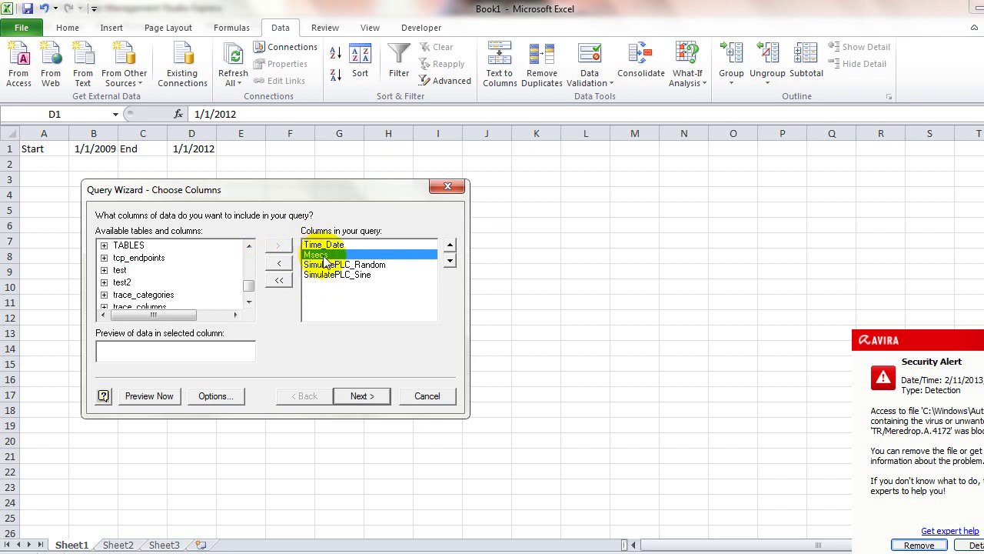
pyautogui.click(277, 266)
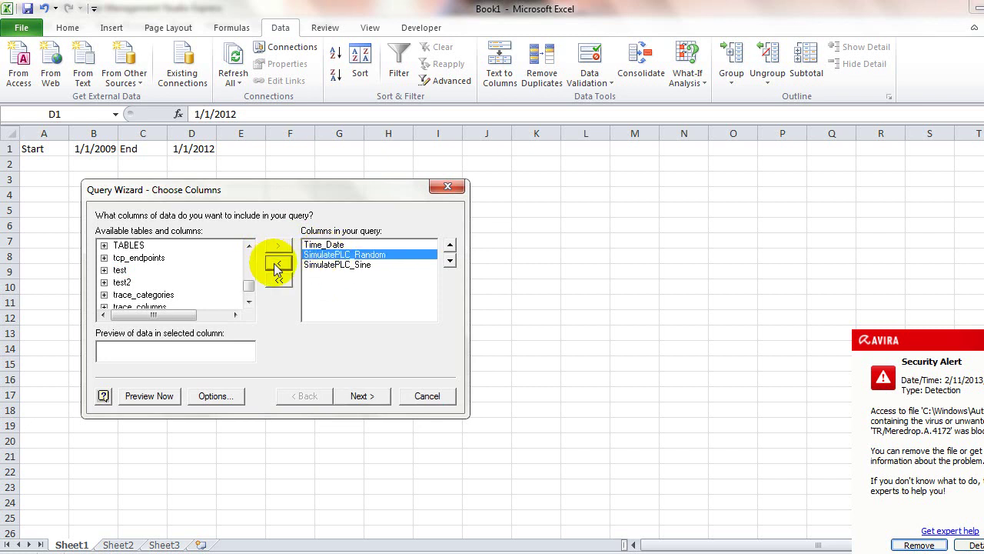
pyautogui.click(363, 399)
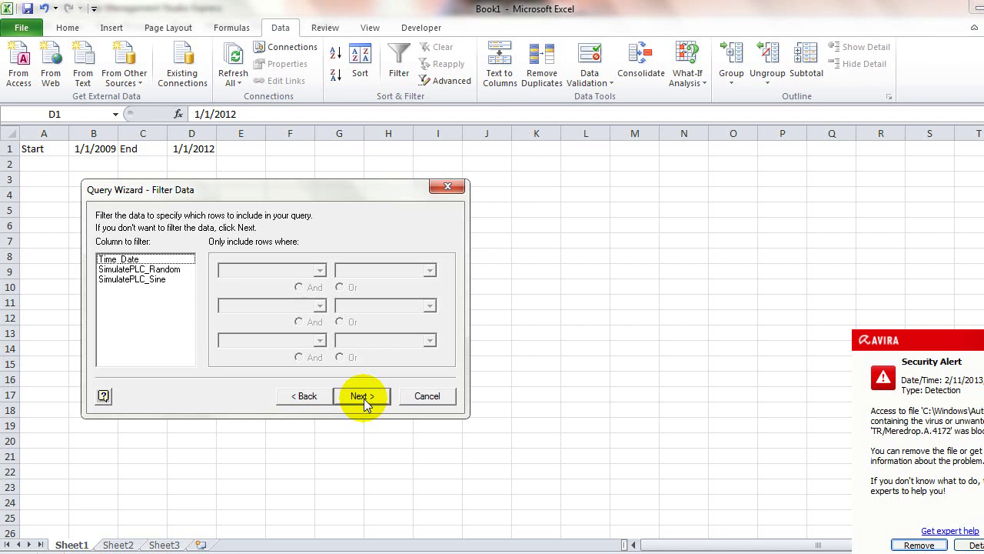
# Skip filtering, sort by Time_Date, and finish by opening the query in Microsoft Query
pyautogui.click(363, 399)
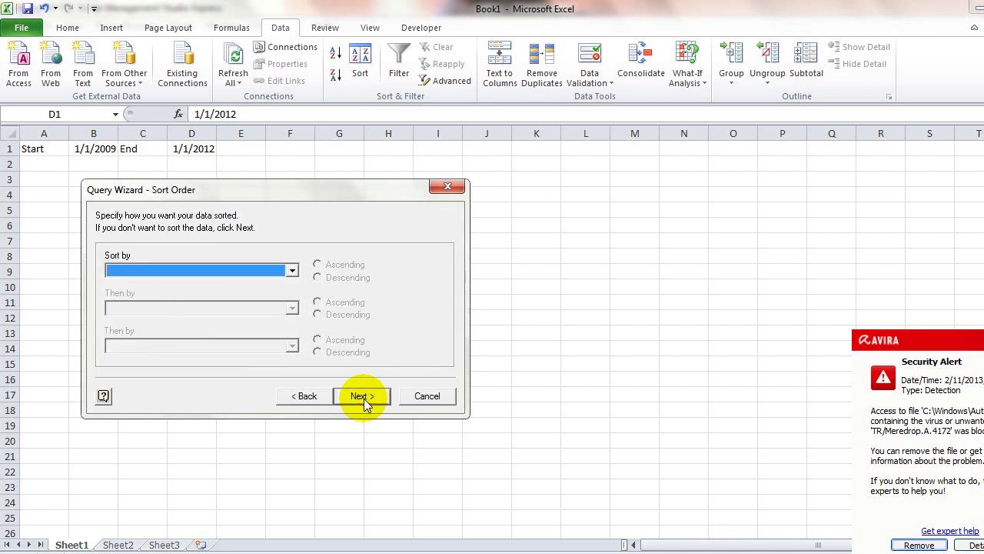
pyautogui.click(293, 269)
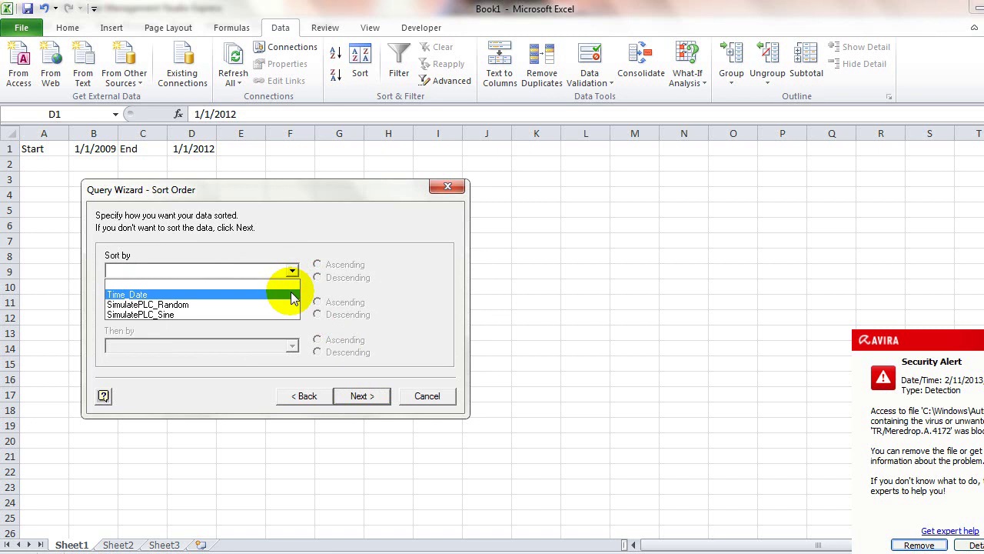
pyautogui.click(292, 295)
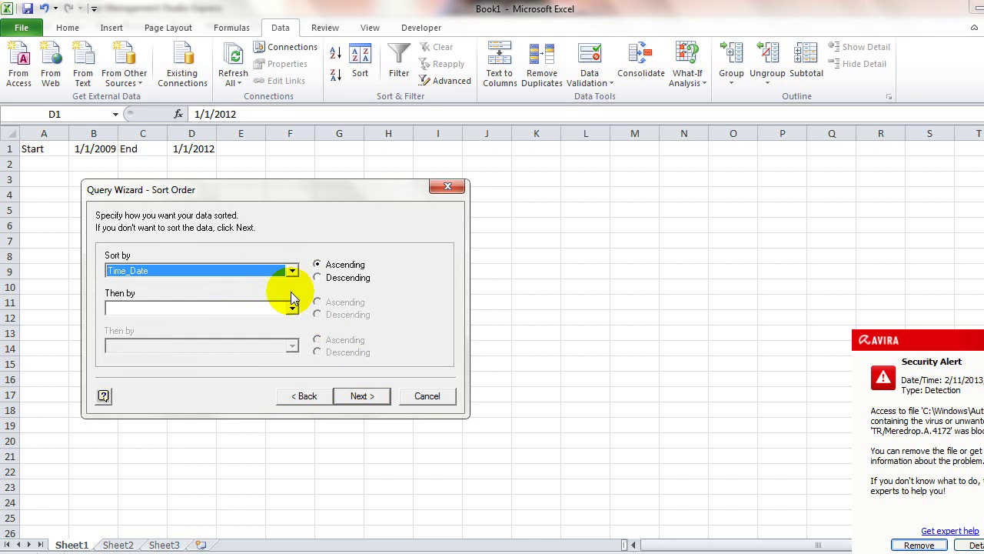
pyautogui.click(354, 396)
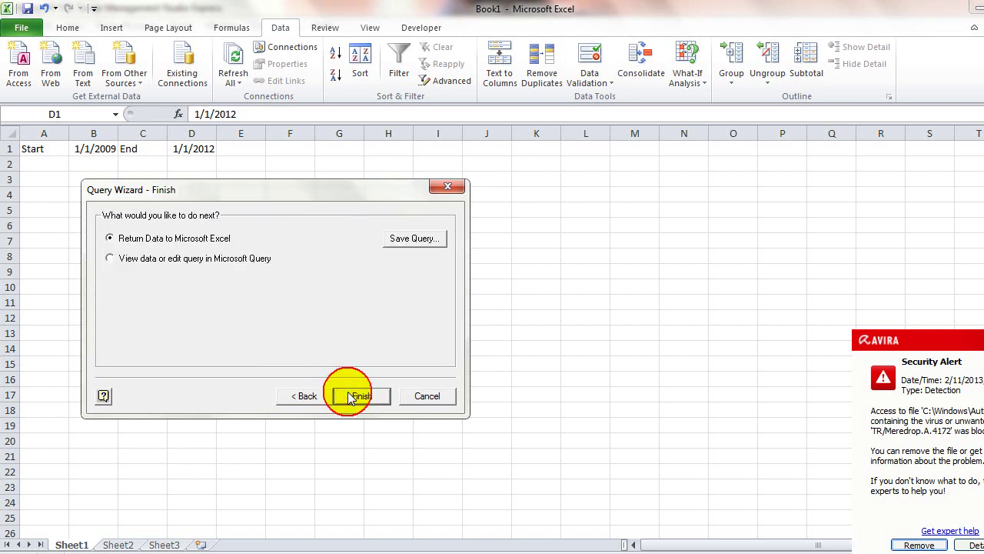
pyautogui.click(115, 259)
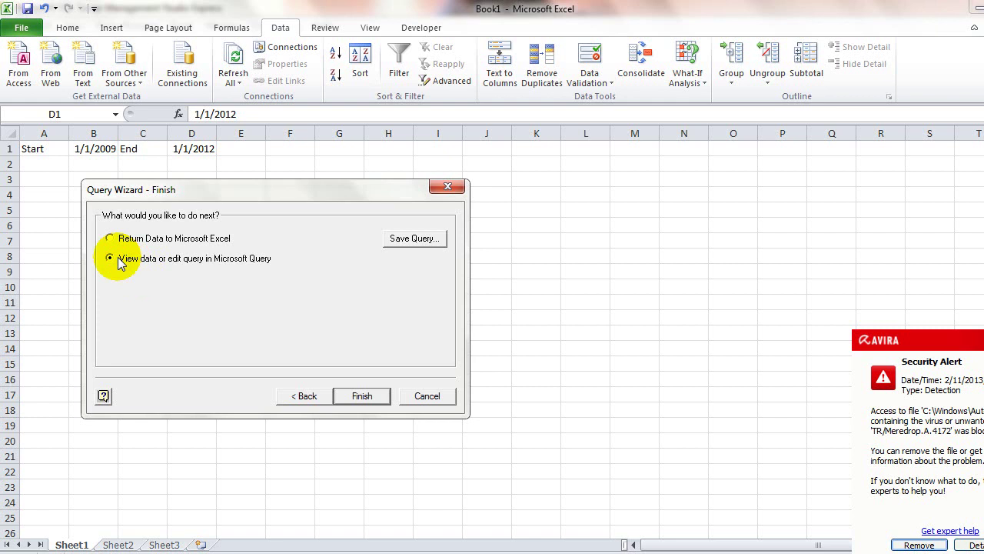
pyautogui.click(359, 396)
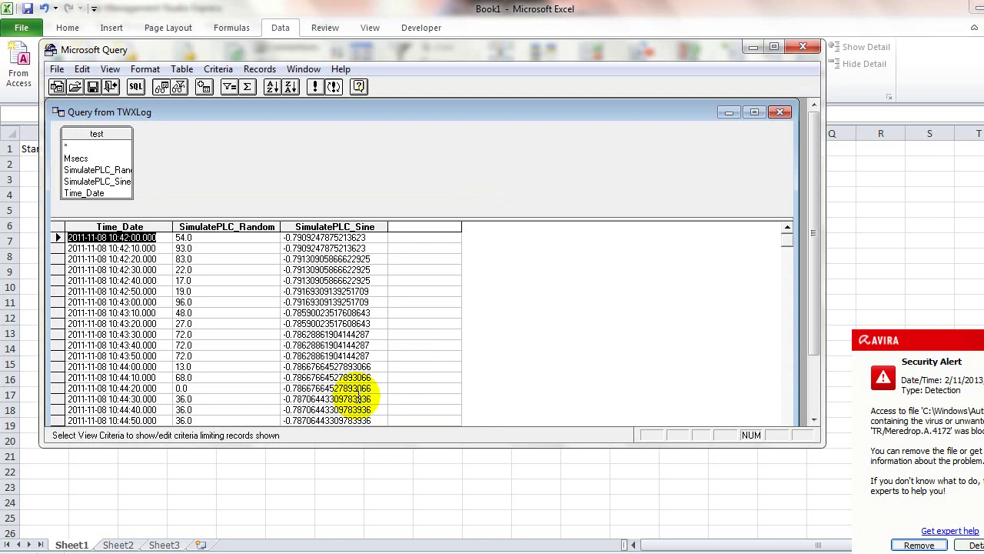
# Show the criteria pane and open Add Criteria from the Criteria menu
pyautogui.click(177, 89)
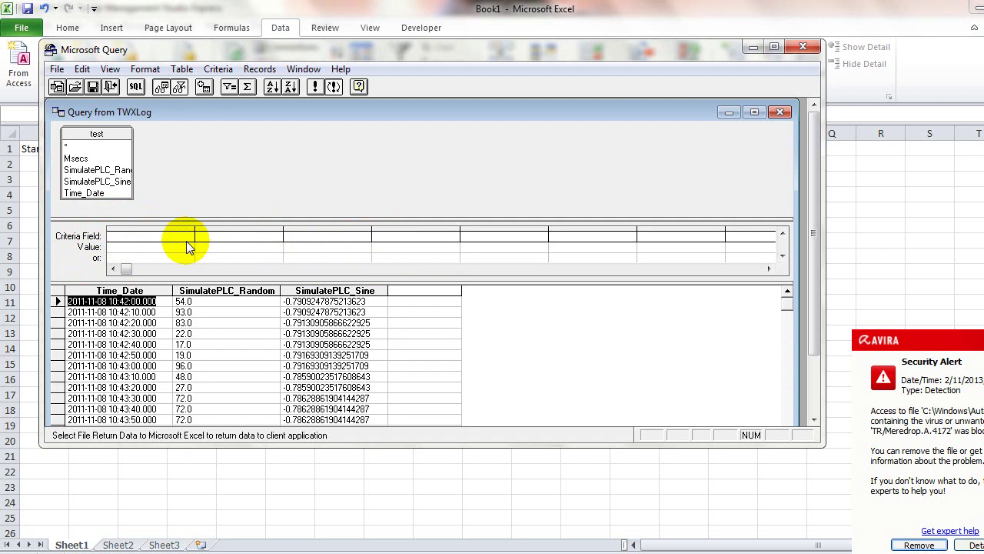
pyautogui.click(212, 69)
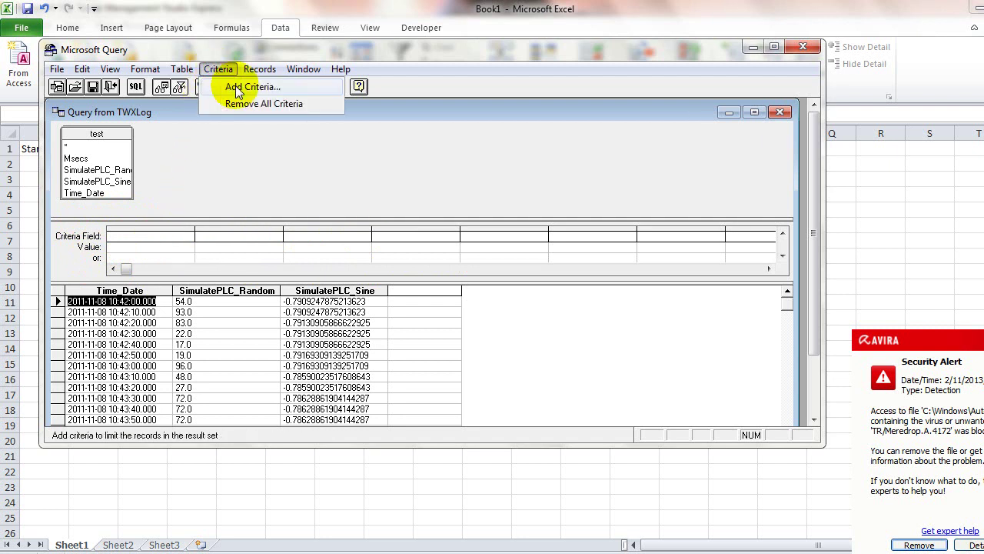
pyautogui.click(238, 88)
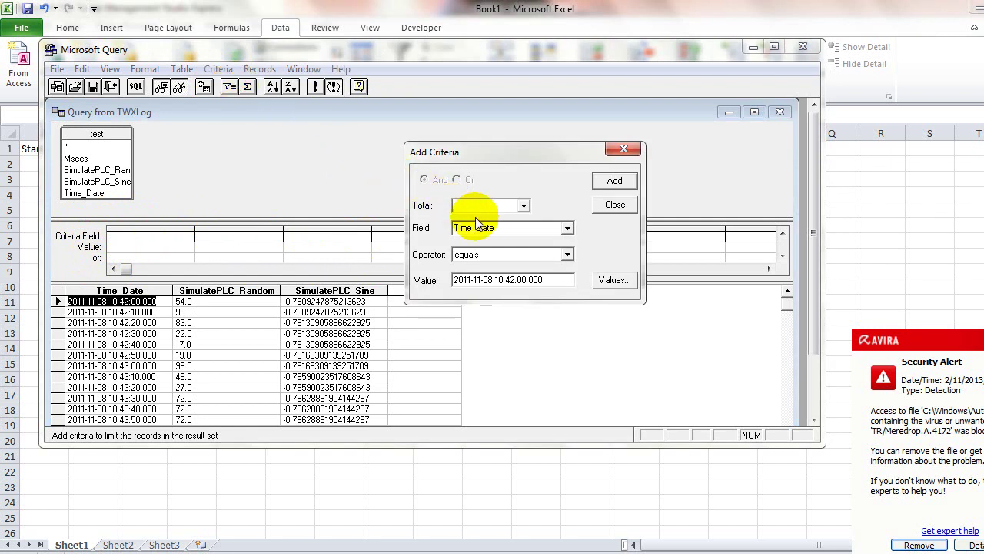
# Add a Time_Date 'is greater than or equal to' criterion with parameter value [], cancelling the prompt
pyautogui.click(568, 256)
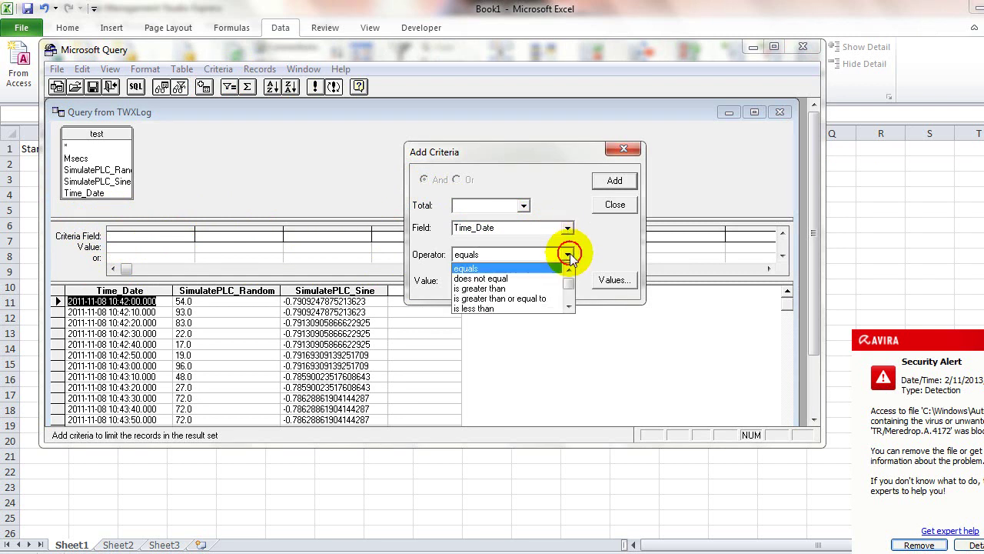
pyautogui.click(548, 299)
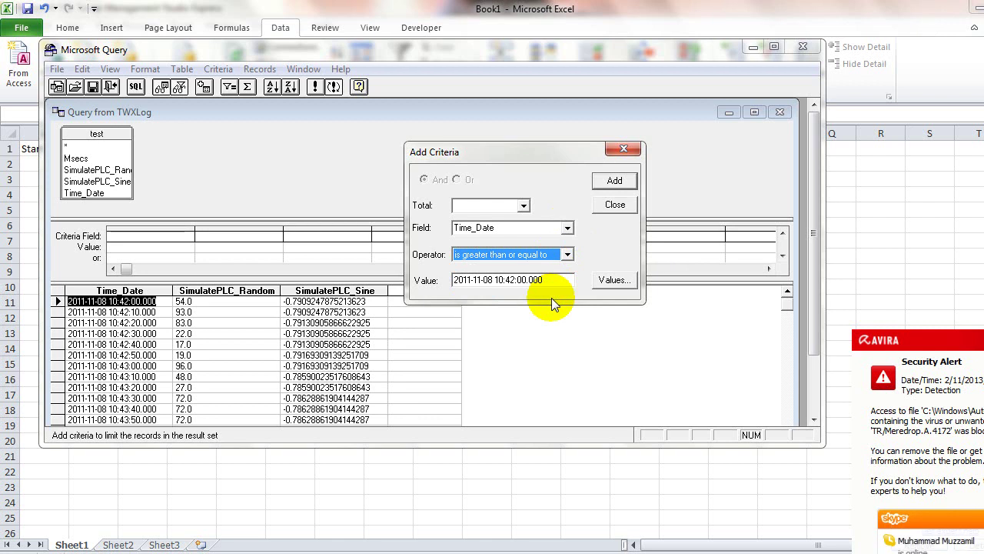
pyautogui.moveTo(549, 280); pyautogui.dragTo(415, 286)
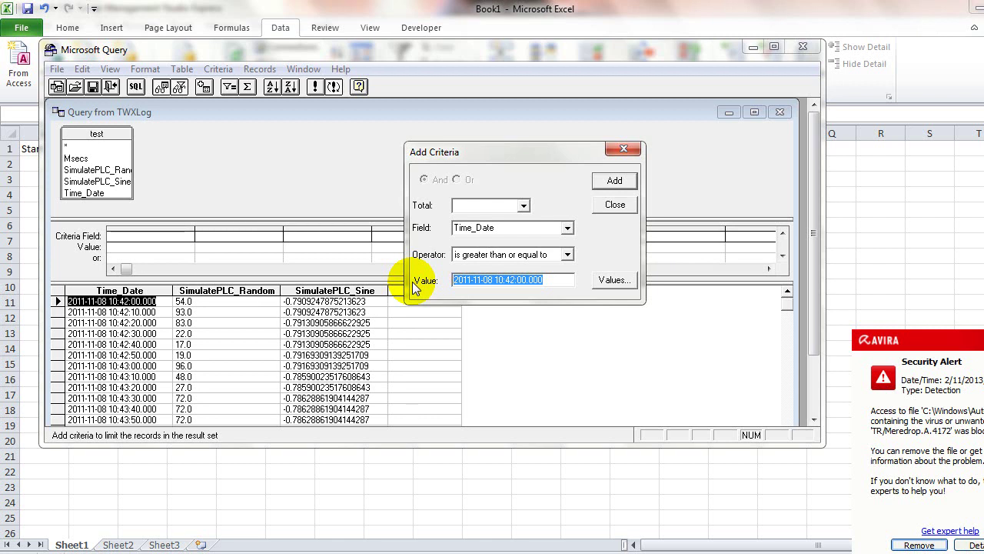
pyautogui.write('[]')
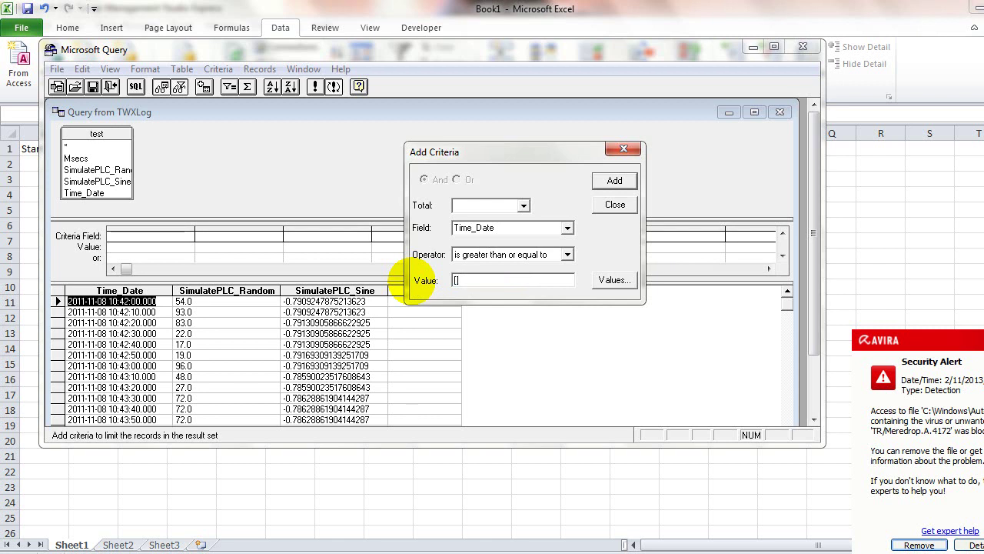
pyautogui.click(616, 183)
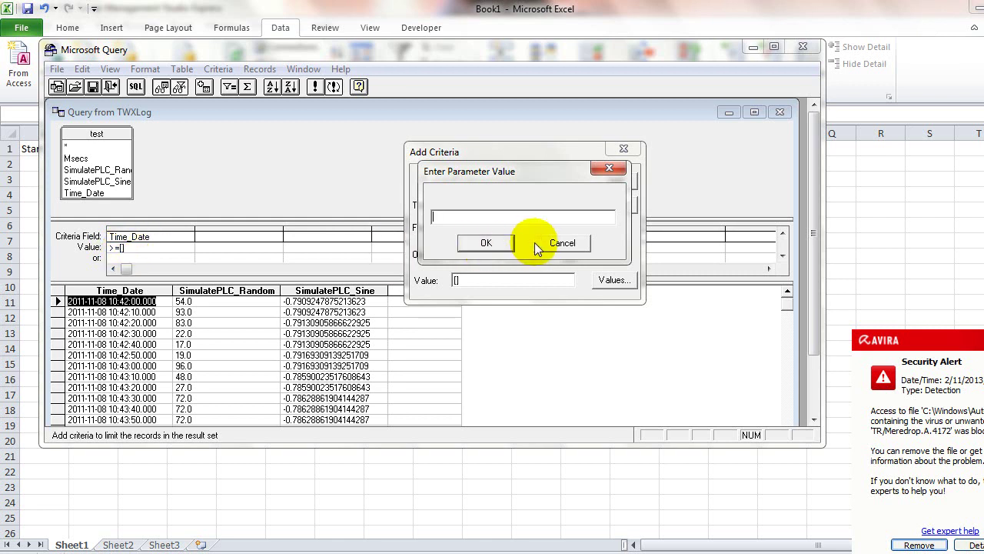
pyautogui.click(557, 243)
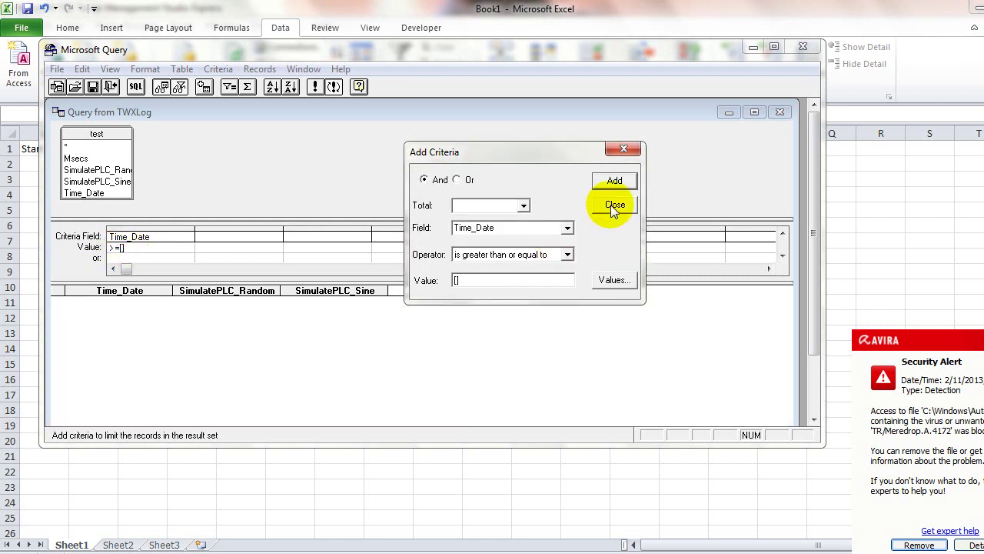
pyautogui.click(612, 204)
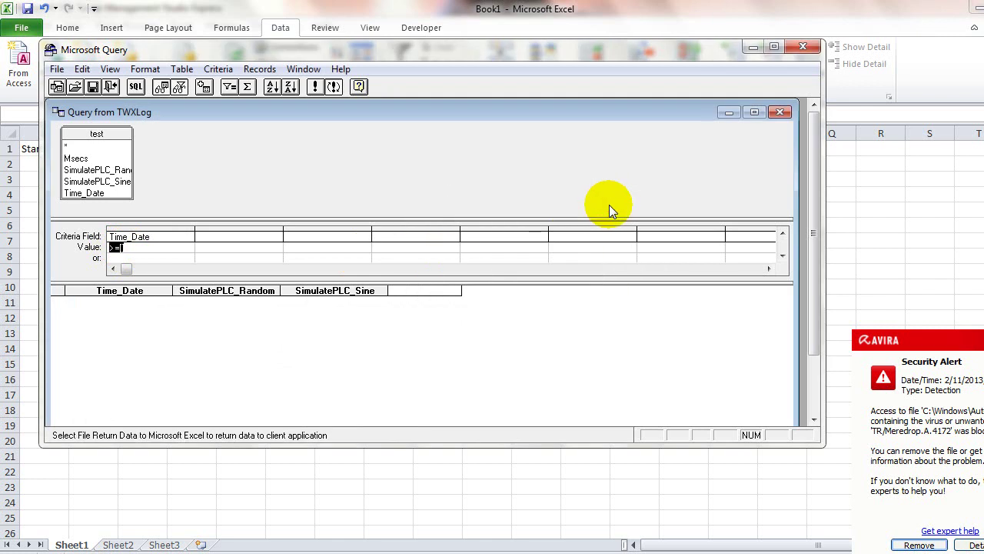
# Return the query data to Excel, placing it at cell A3 on the existing worksheet
pyautogui.click(56, 69)
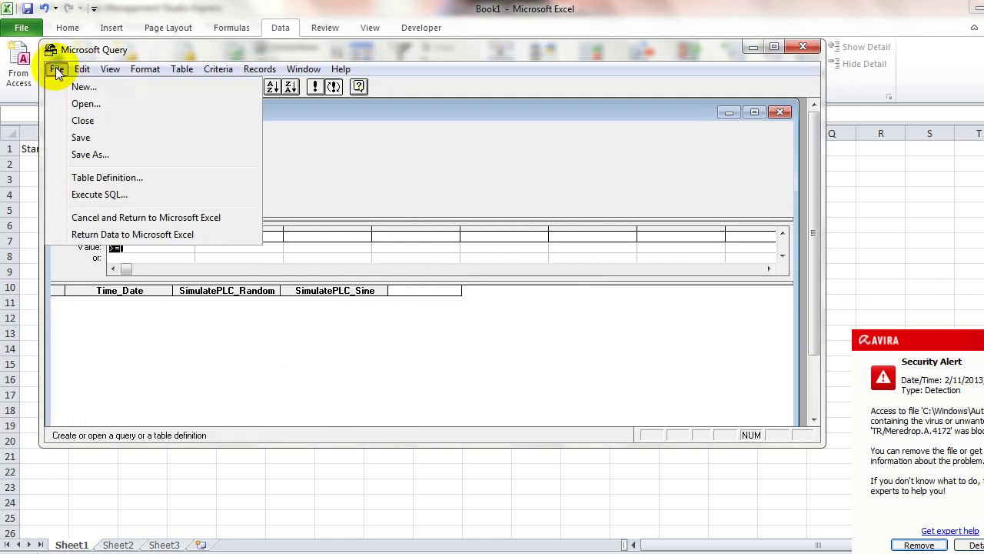
pyautogui.click(98, 234)
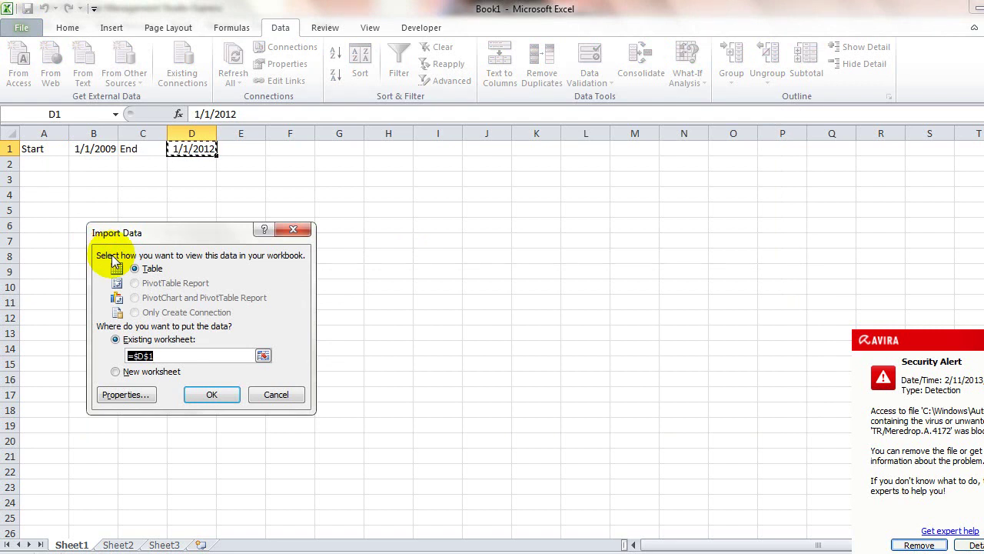
pyautogui.click(43, 176)
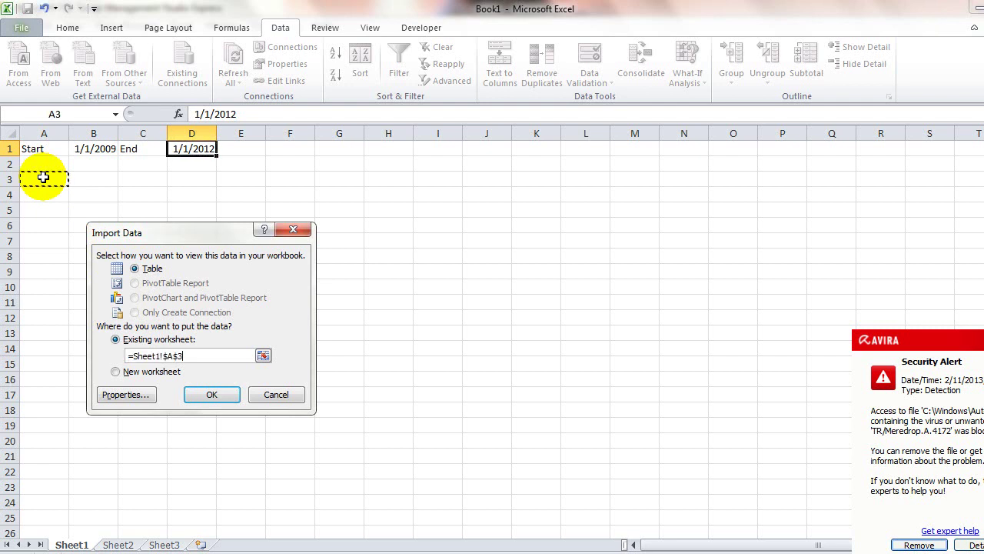
pyautogui.click(206, 400)
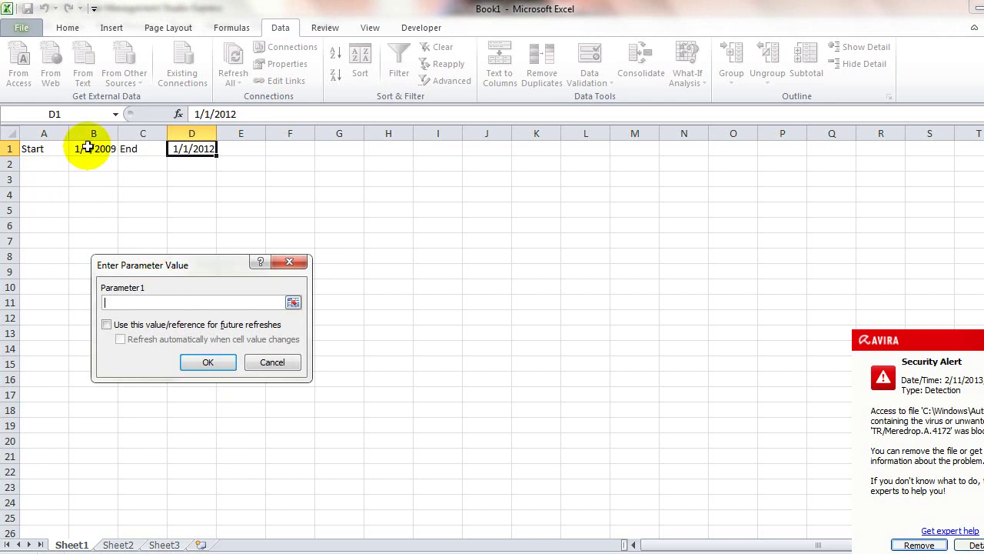
# Bind Parameter1 to cell B1, reused on every refresh and refreshing automatically, then load the data
pyautogui.click(89, 147)
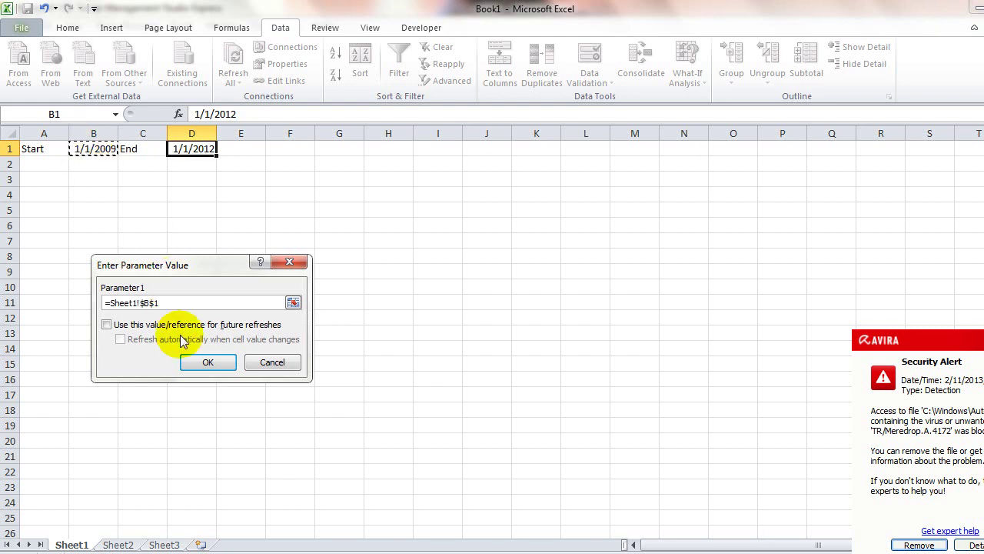
pyautogui.click(107, 324)
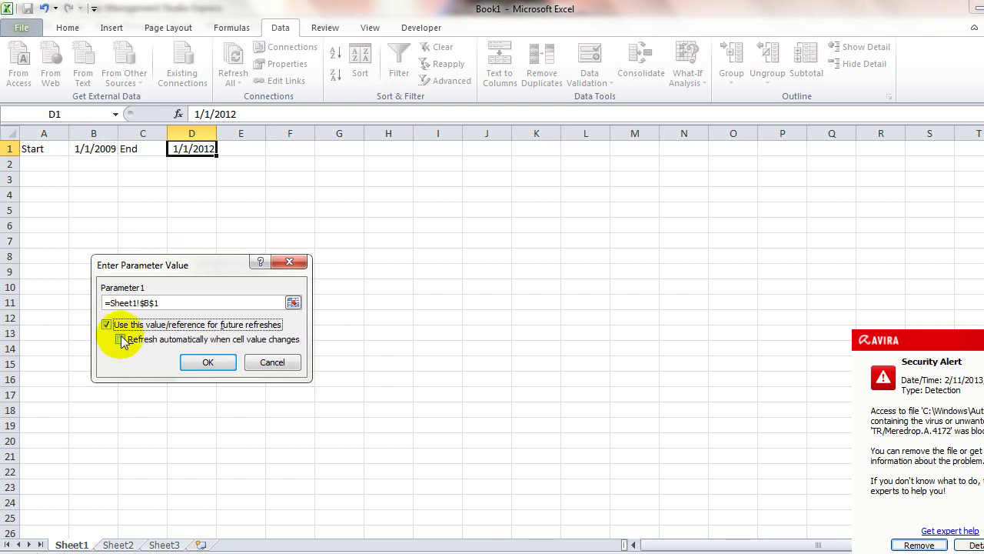
pyautogui.click(121, 339)
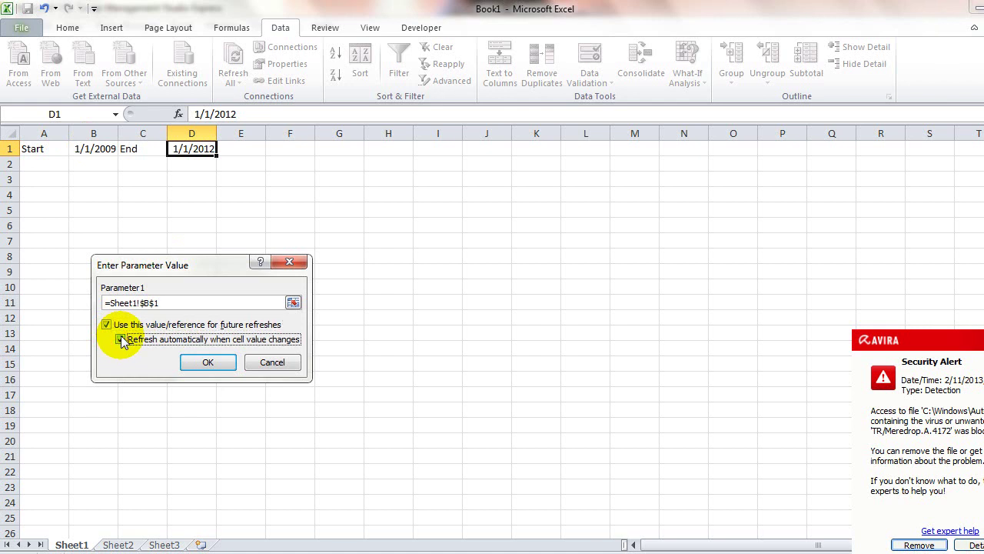
pyautogui.click(207, 363)
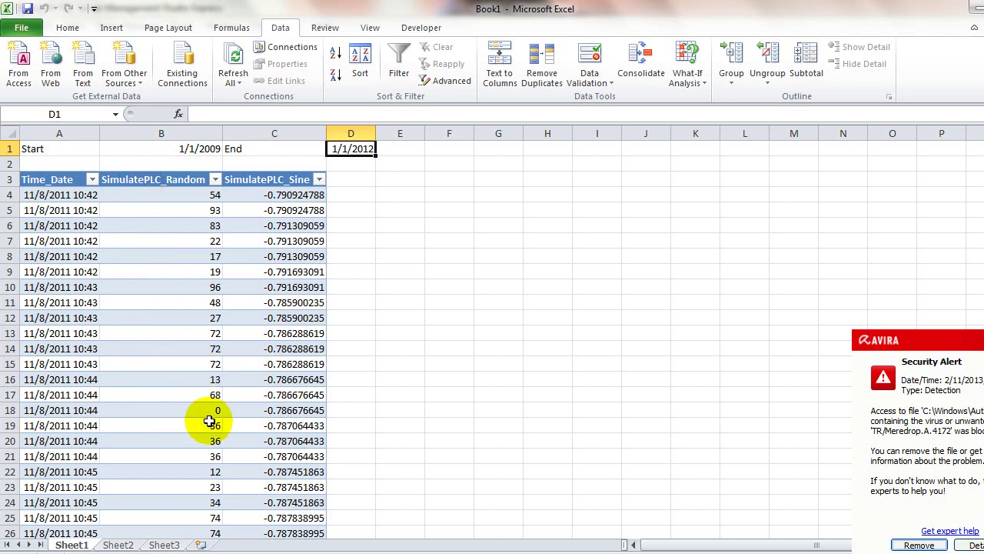
# Check the B1 and D1 dates, then open external data properties from the Time_Date header at A3
pyautogui.click(182, 149)
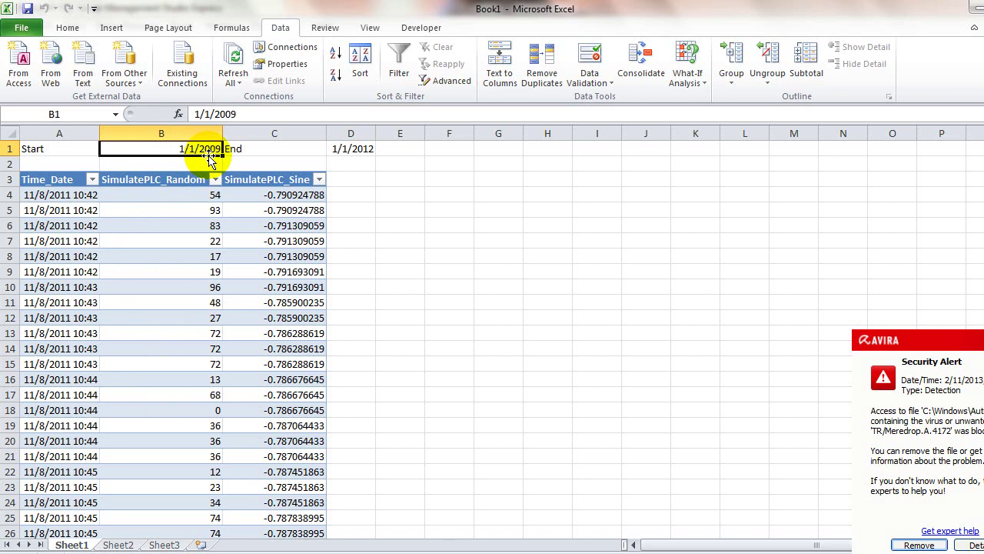
pyautogui.click(351, 150)
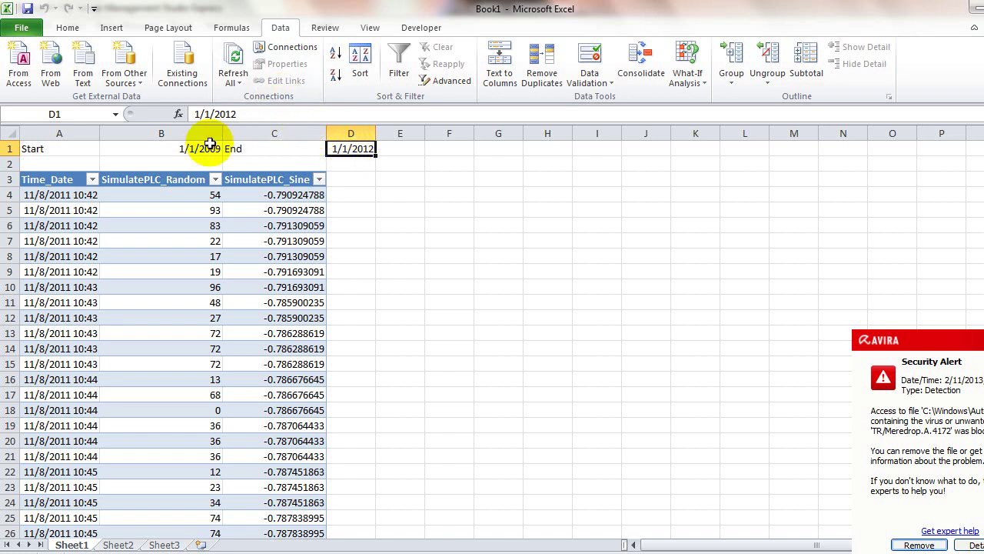
pyautogui.click(160, 183)
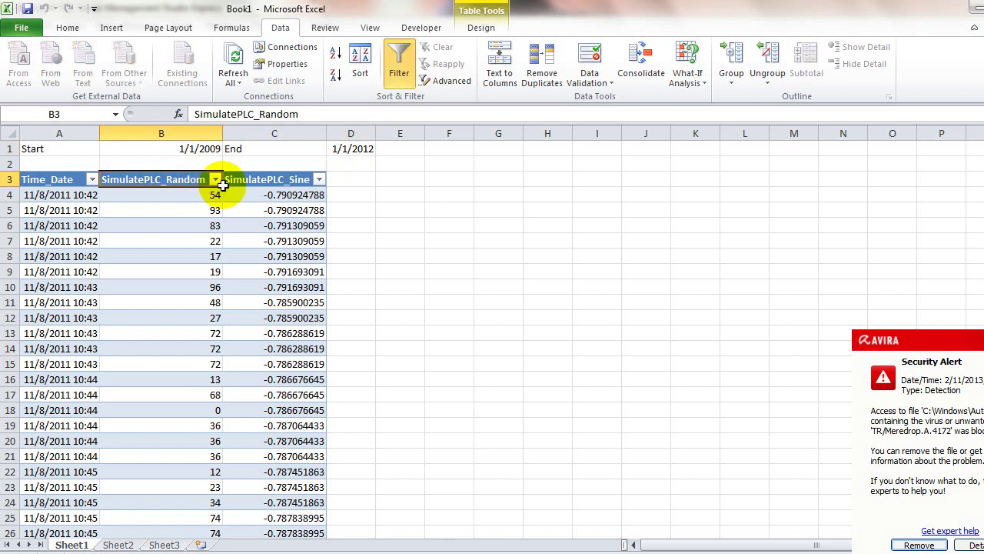
pyautogui.moveTo(213, 185); pyautogui.dragTo(262, 175)
pyautogui.click(184, 182)
pyautogui.click(66, 181)
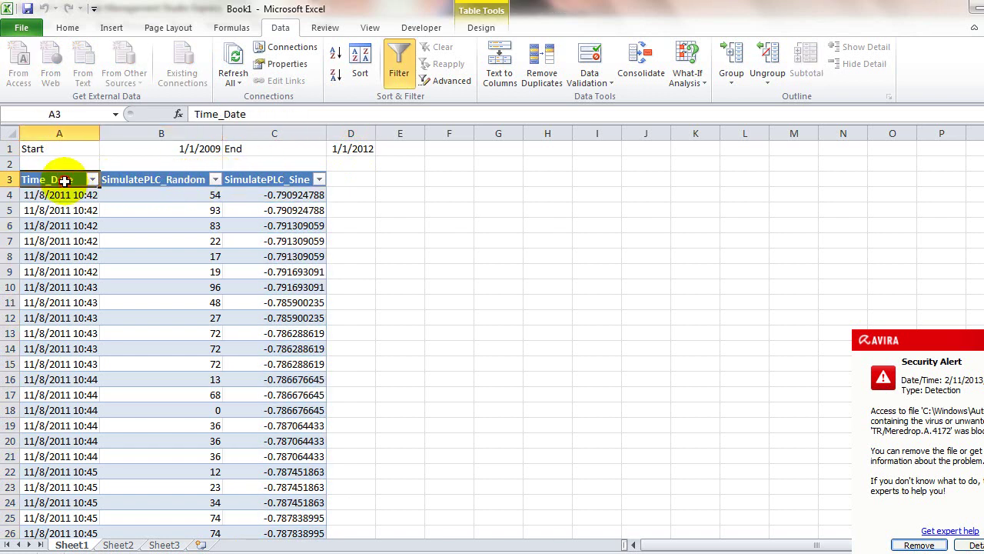
pyautogui.click(276, 67)
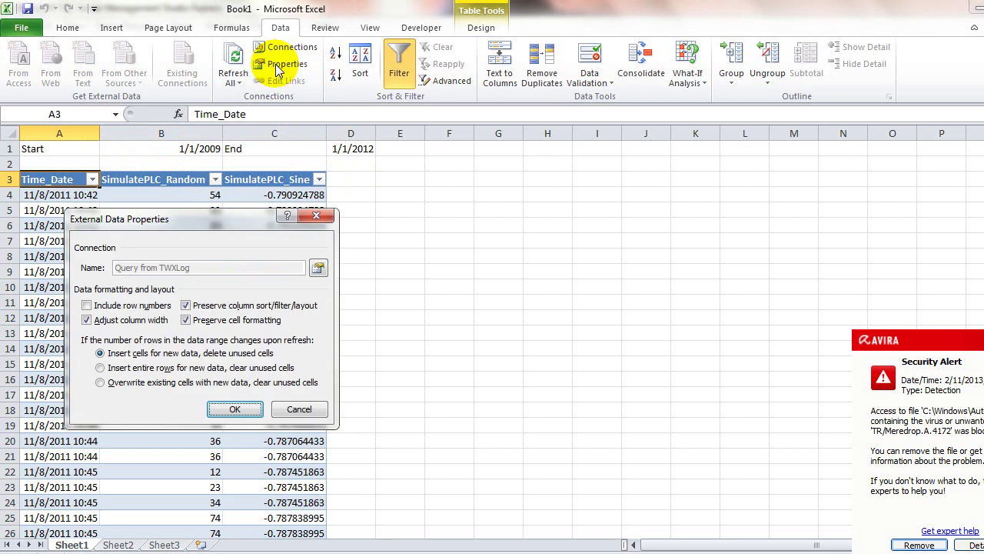
# Show the Query from TWXLog SQL definition and highlight its (test.Time_Date>=?) condition
pyautogui.click(319, 269)
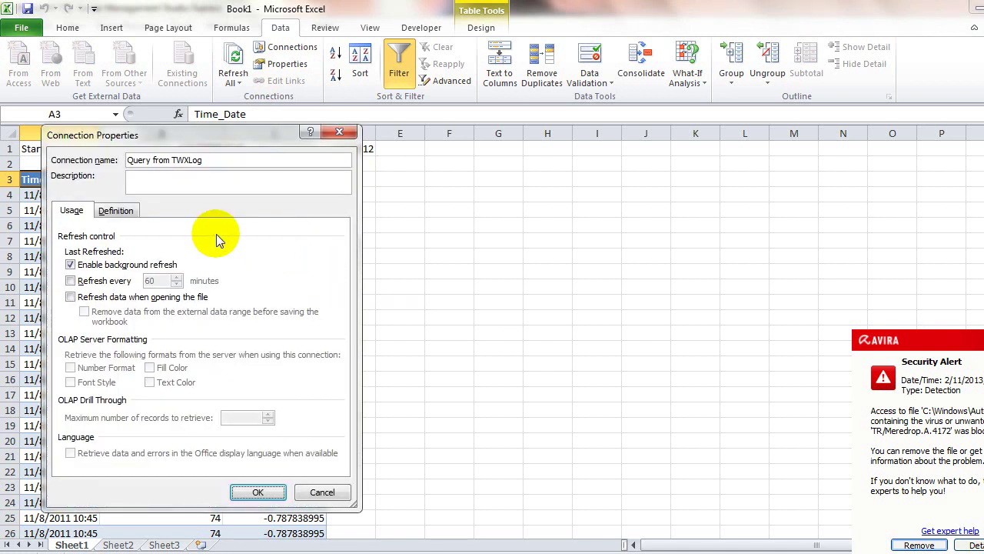
pyautogui.click(116, 210)
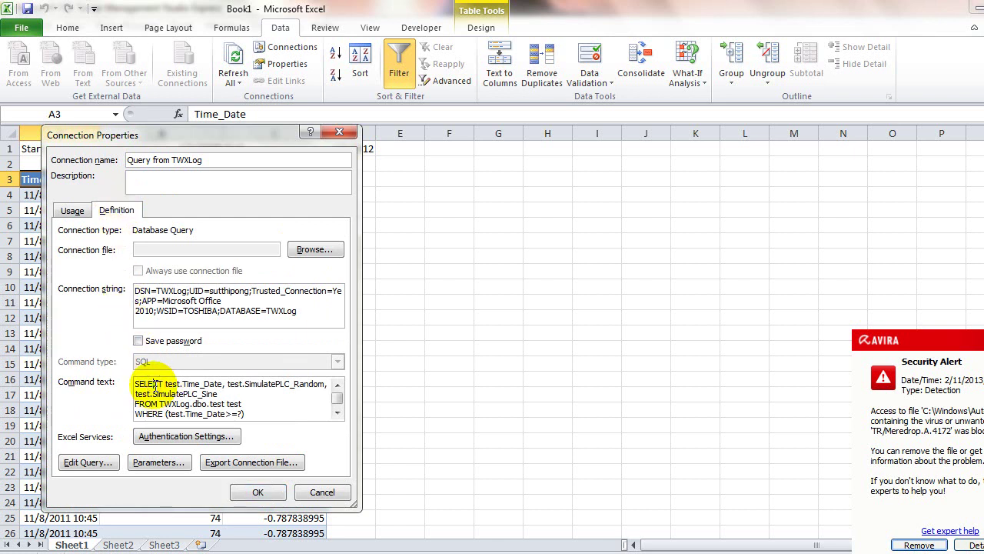
pyautogui.moveTo(154, 385); pyautogui.dragTo(240, 425)
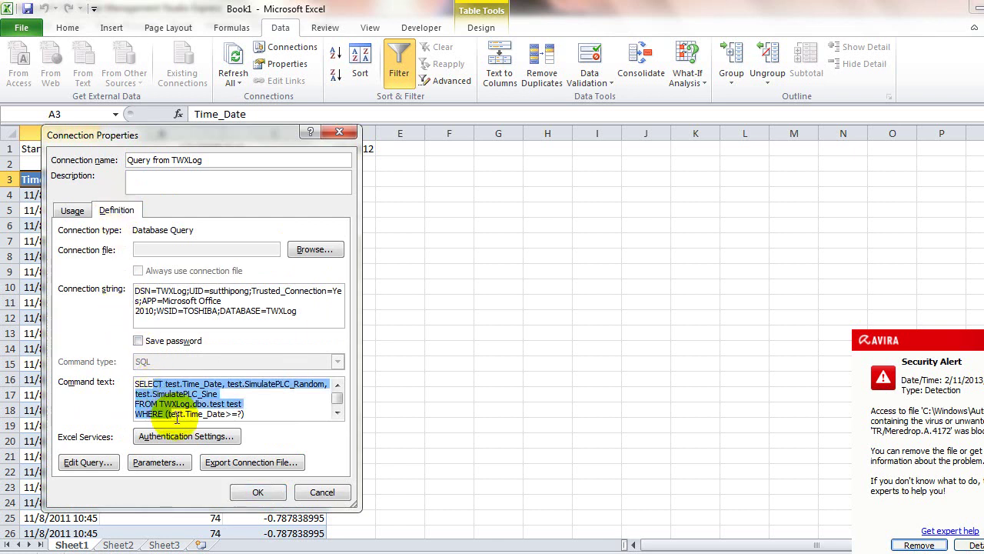
pyautogui.click(249, 417)
pyautogui.moveTo(243, 403); pyautogui.dragTo(167, 404)
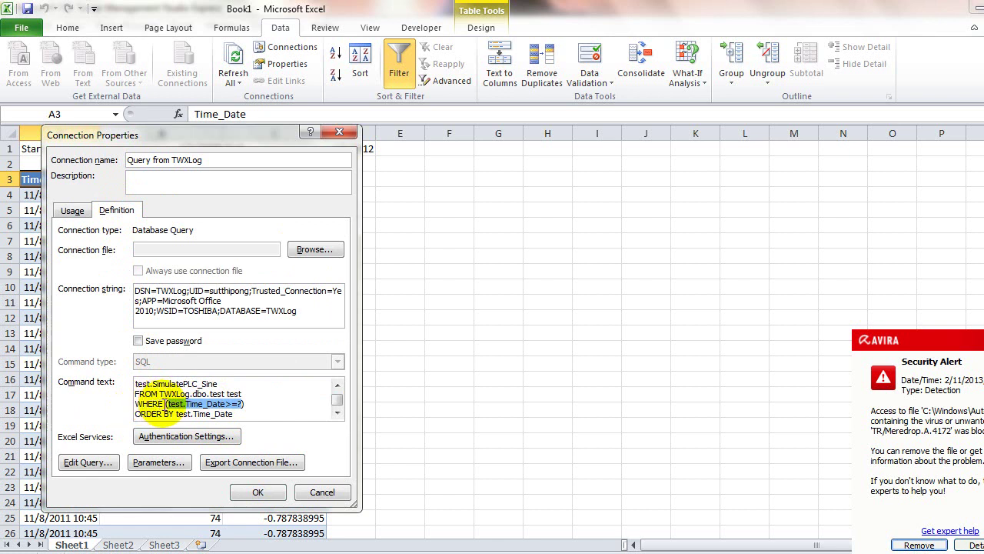
pyautogui.click(201, 405)
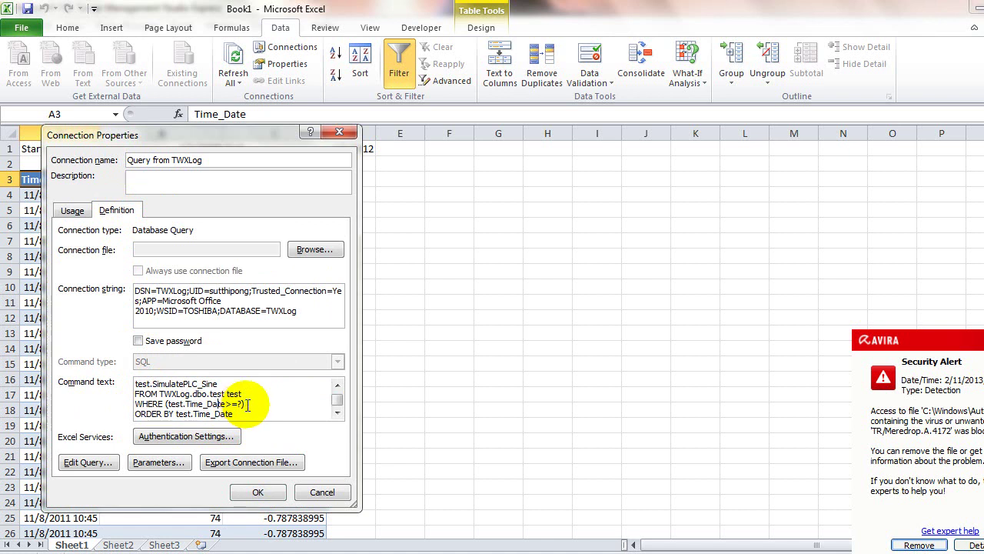
pyautogui.moveTo(244, 404); pyautogui.dragTo(166, 405)
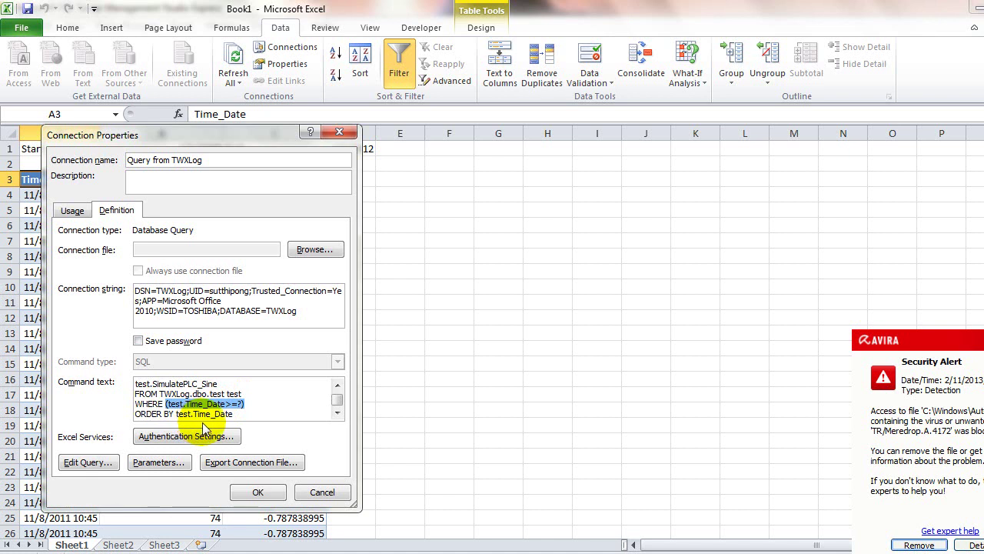
# Add a second condition 'and (test.Time_Date<?)' after the WHERE clause in the command text
pyautogui.click(255, 404)
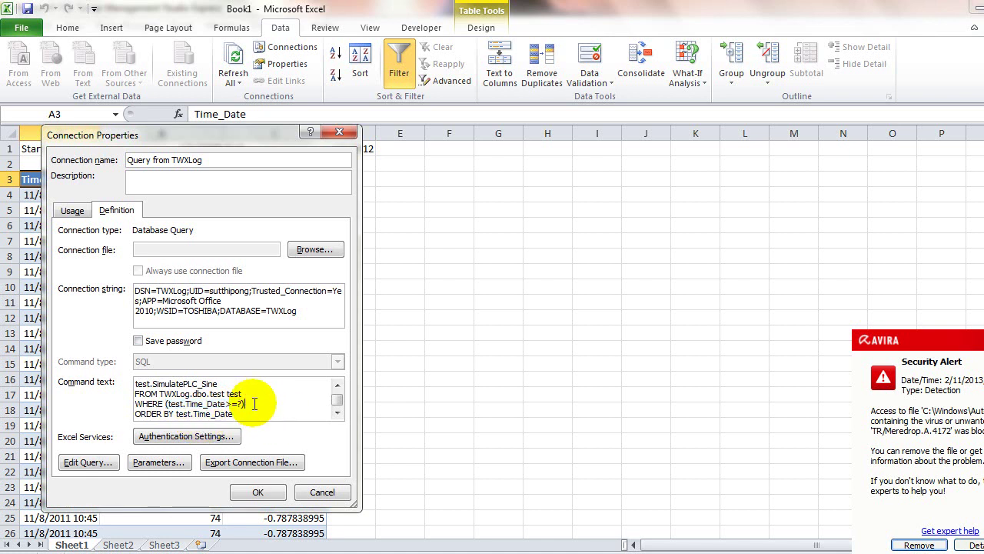
pyautogui.write(' and')
pyautogui.press('Return')
pyautogui.hotkey('ctrl', 'v')
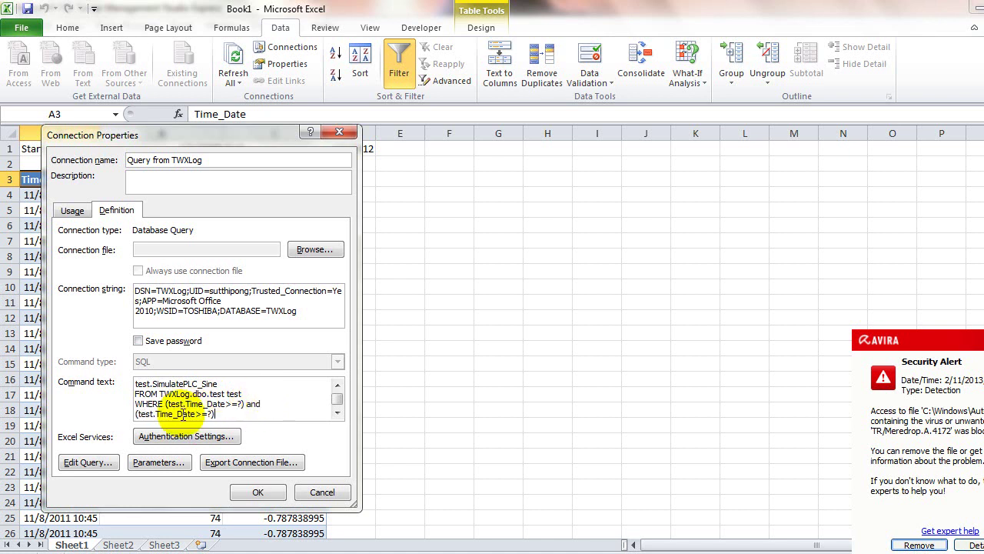
pyautogui.moveTo(204, 413); pyautogui.dragTo(199, 414)
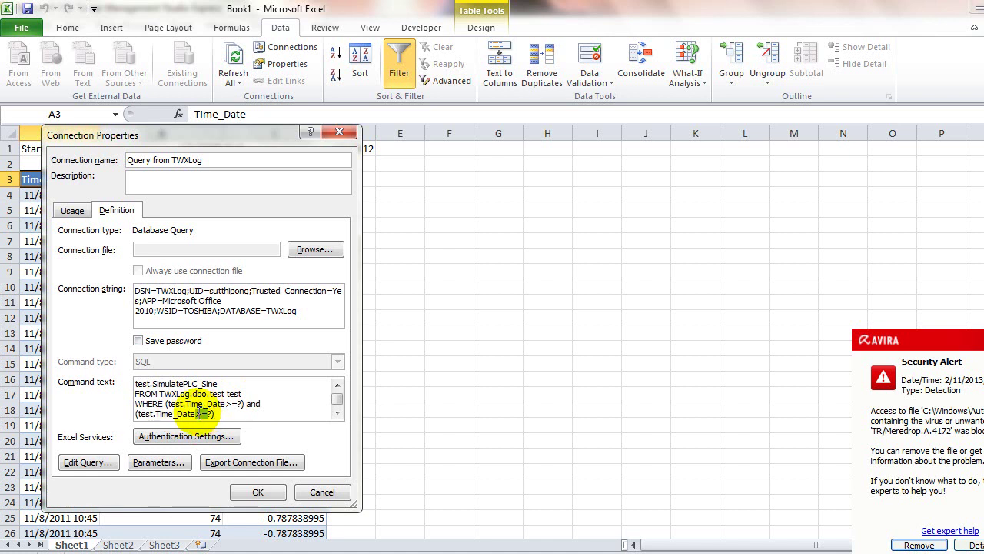
pyautogui.write('<')
pyautogui.write('<')
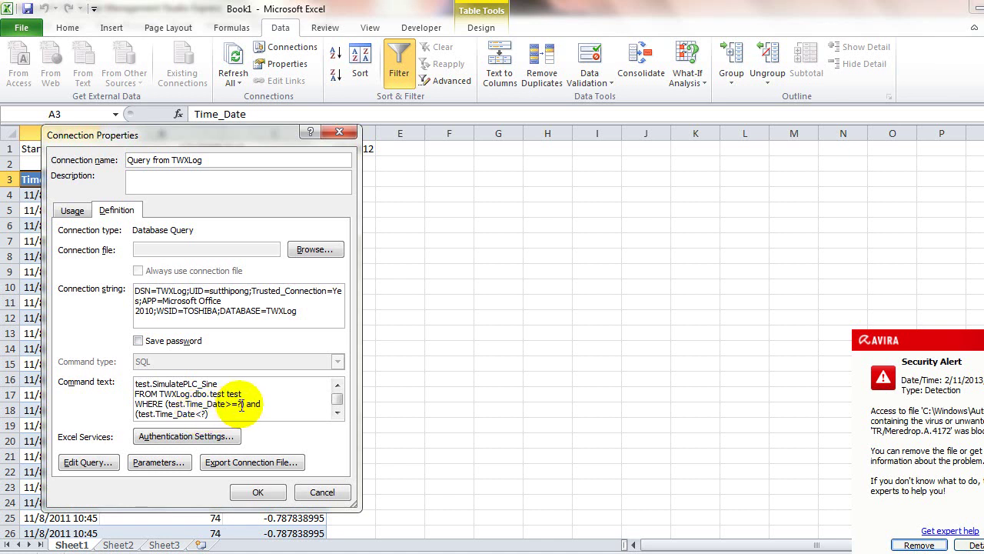
# Point out the start and end date ? placeholders, then apply the edited query
pyautogui.doubleClick(237, 404)
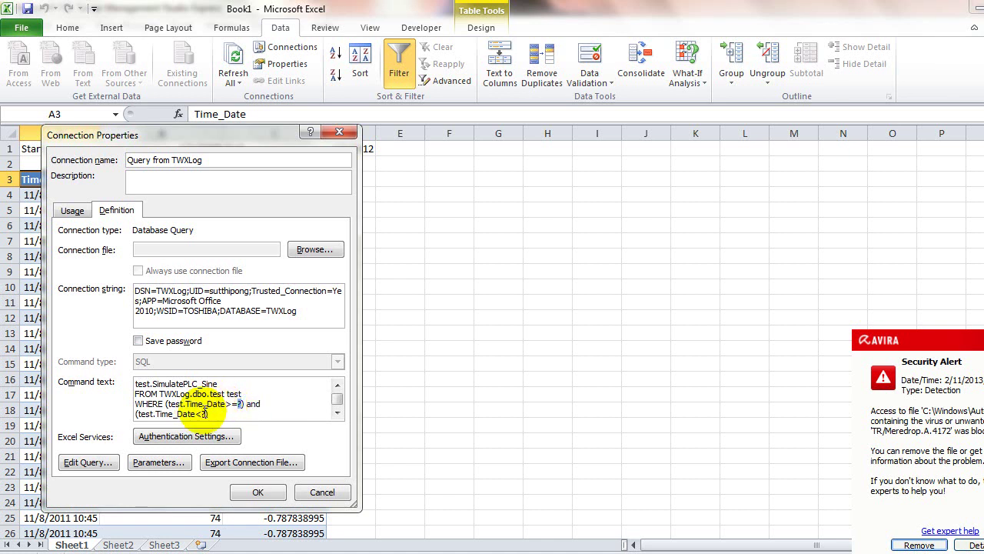
pyautogui.doubleClick(202, 414)
pyautogui.click(209, 466)
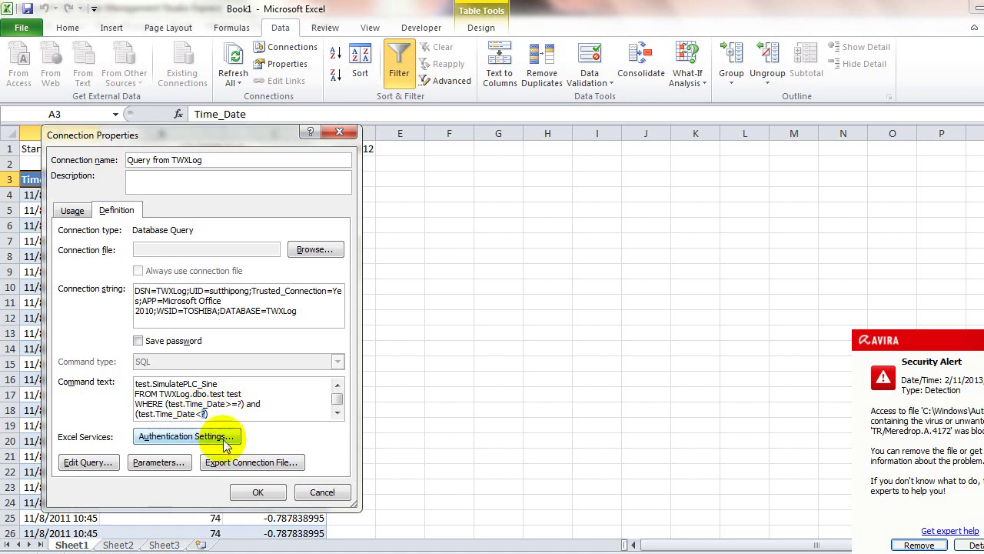
pyautogui.doubleClick(240, 403)
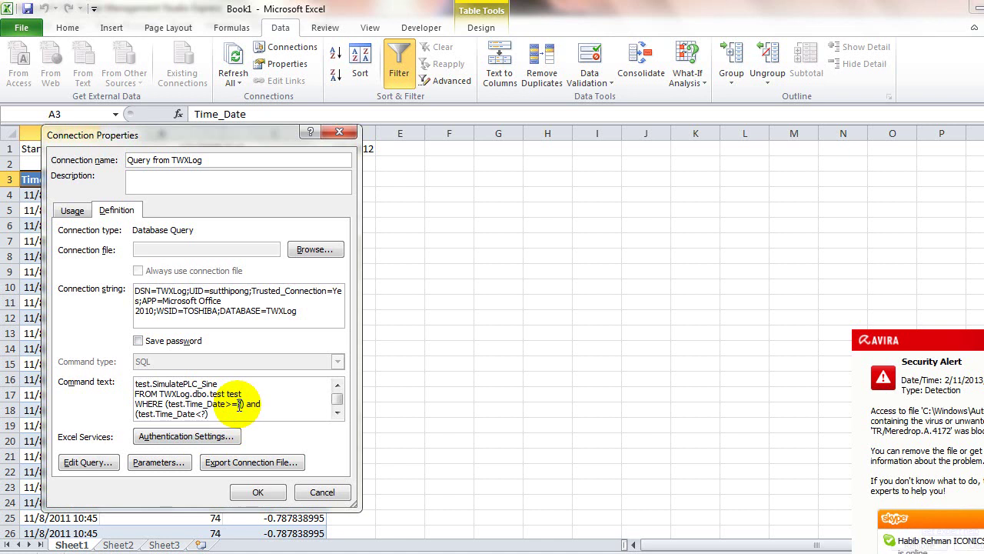
pyautogui.doubleClick(204, 413)
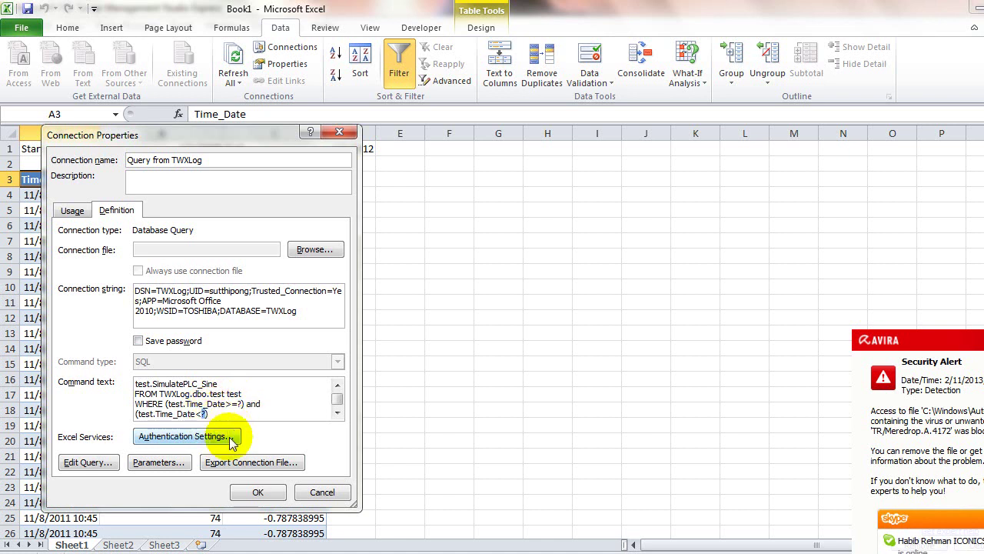
pyautogui.click(257, 493)
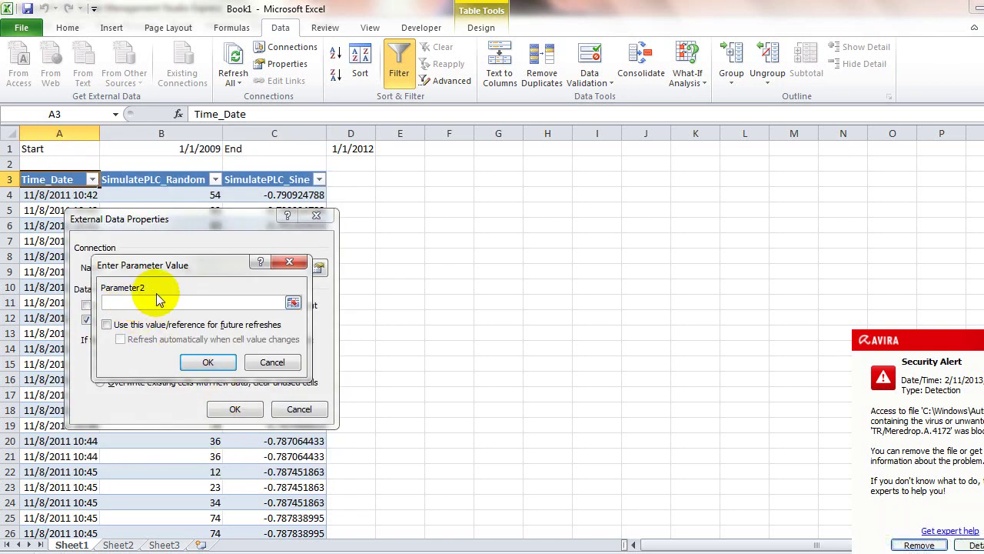
# Bind Parameter2 to End date cell D1, reused and auto-refreshing, and close the properties
pyautogui.click(293, 305)
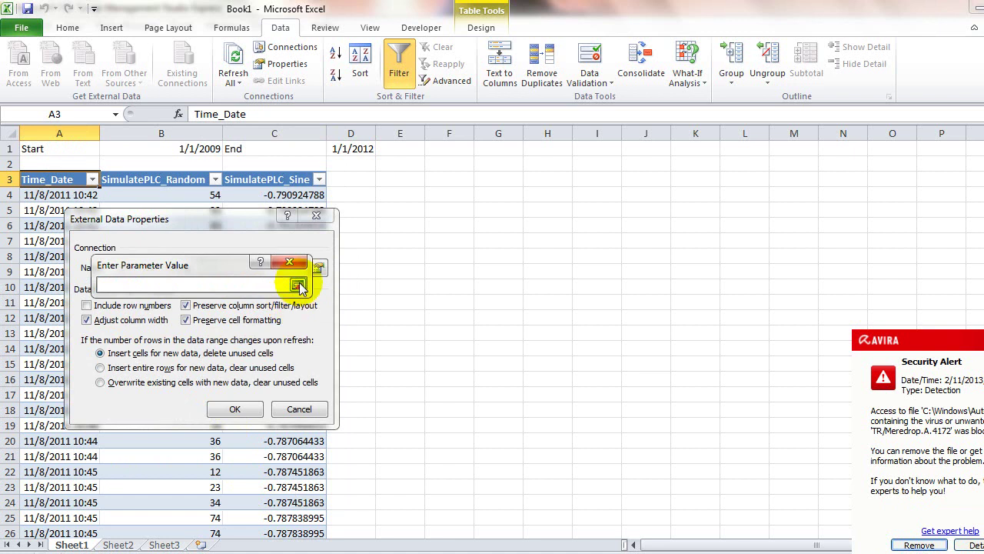
pyautogui.click(353, 149)
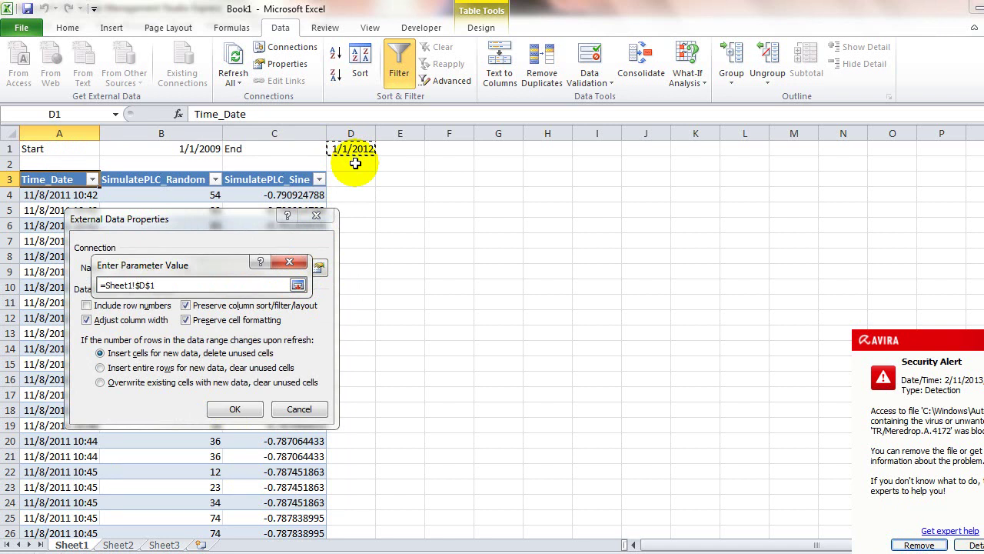
pyautogui.click(355, 163)
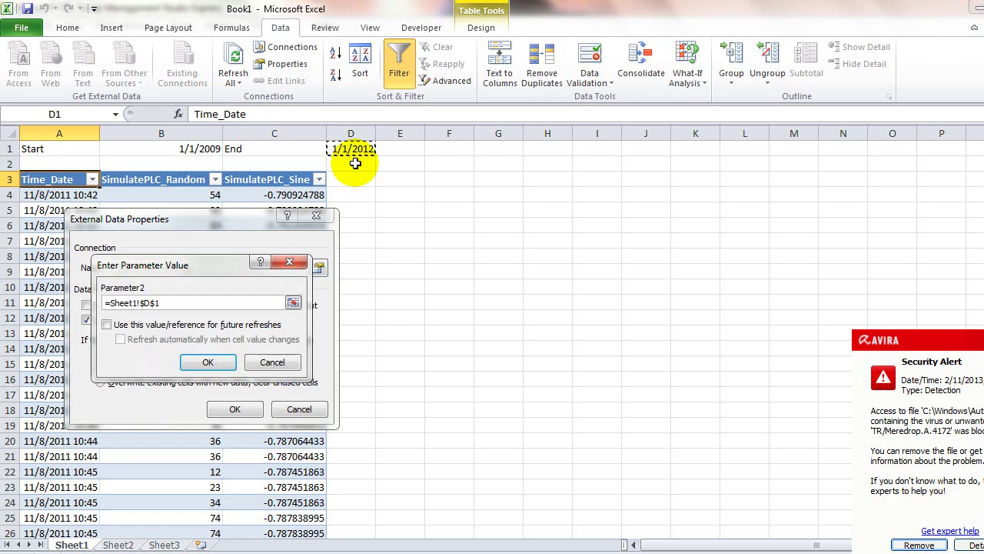
pyautogui.click(107, 324)
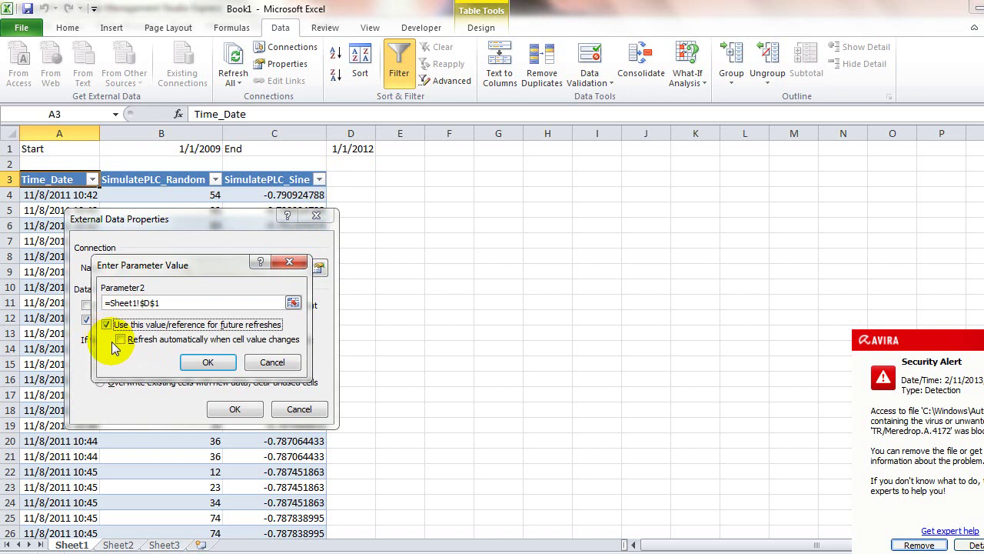
pyautogui.click(120, 339)
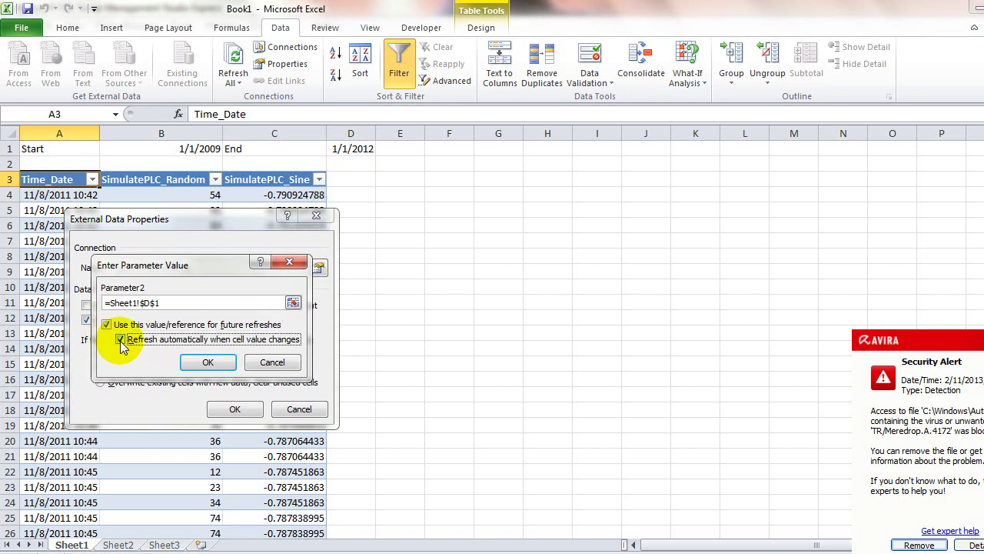
pyautogui.click(202, 362)
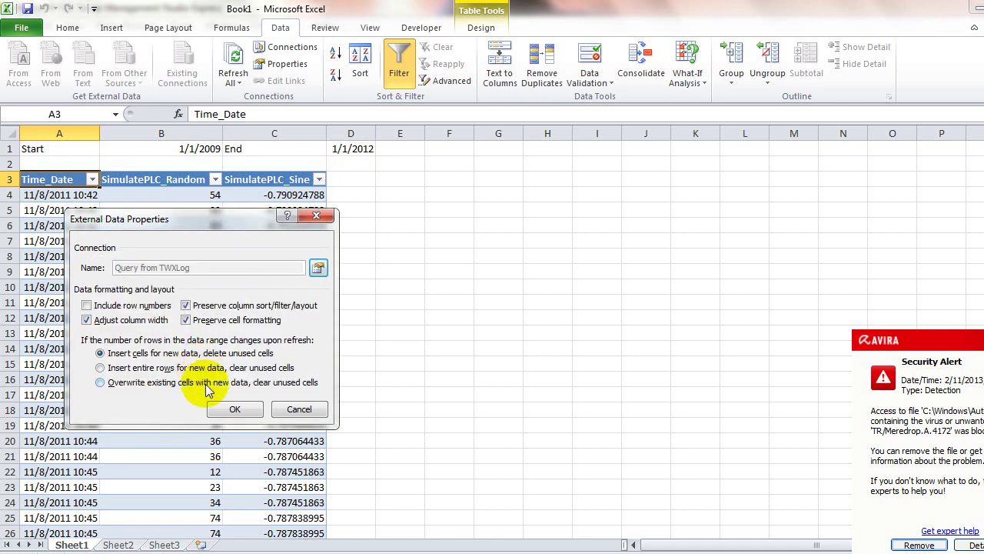
pyautogui.click(231, 408)
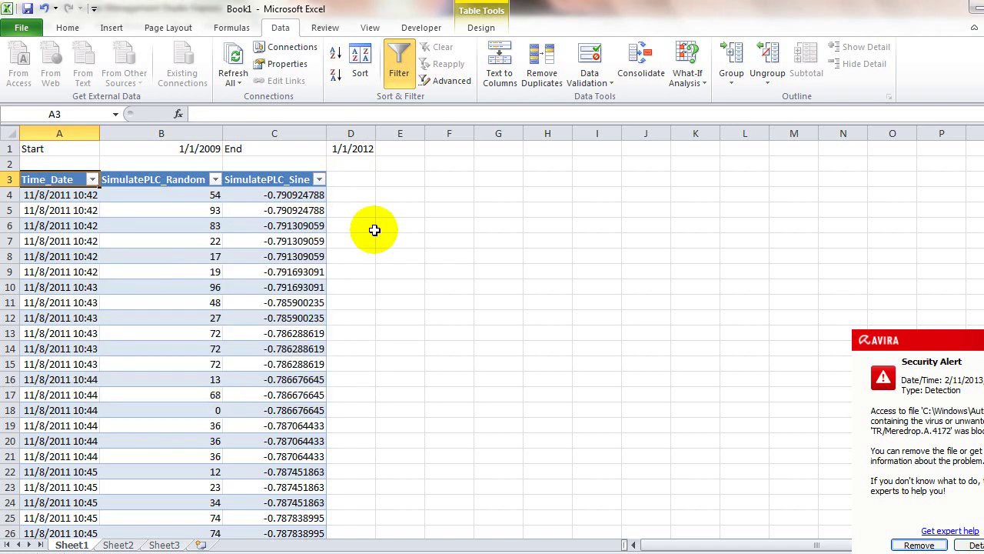
# Widen column D and copy the 11/8/2011 10:45:00 AM timestamp from cell A22
pyautogui.moveTo(376, 133); pyautogui.dragTo(395, 133)
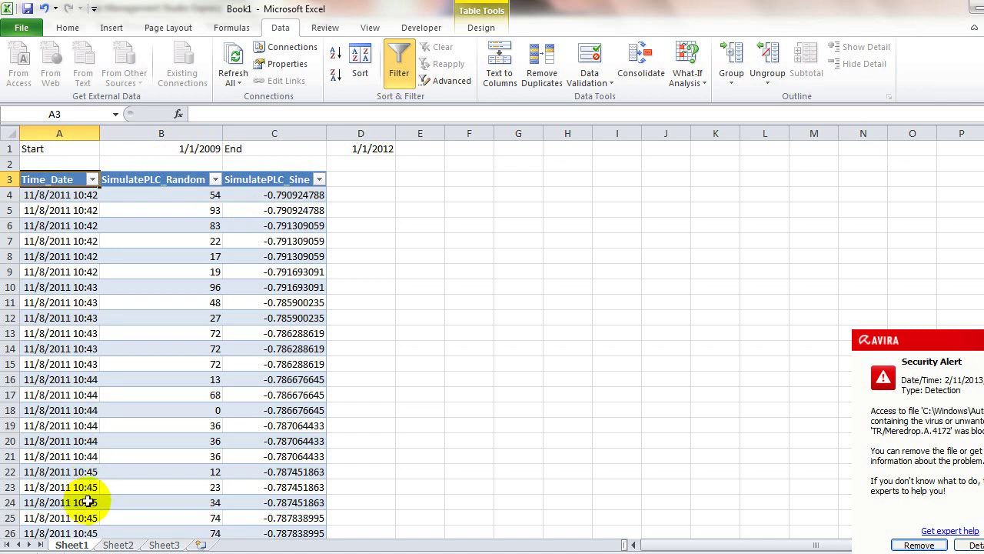
pyautogui.click(91, 473)
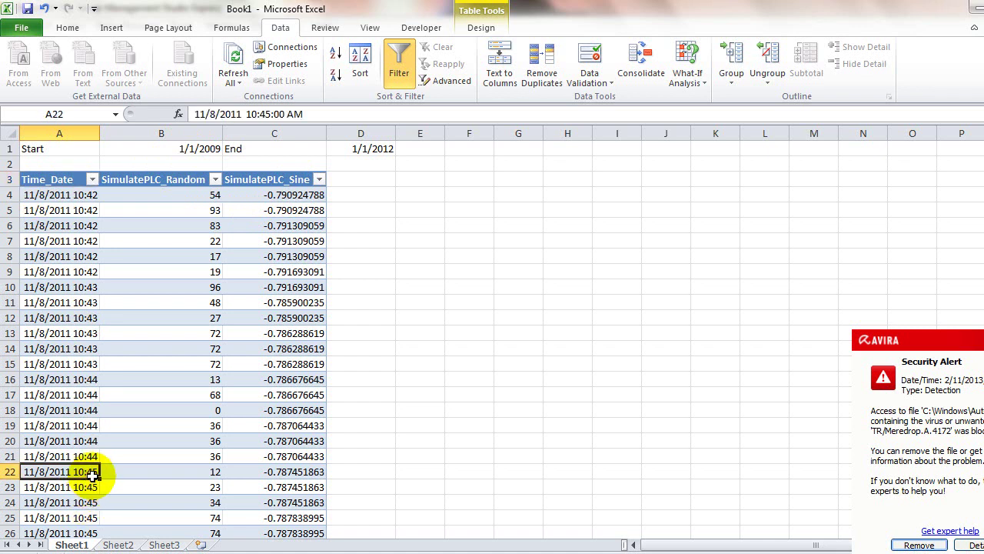
pyautogui.moveTo(307, 114); pyautogui.dragTo(173, 114)
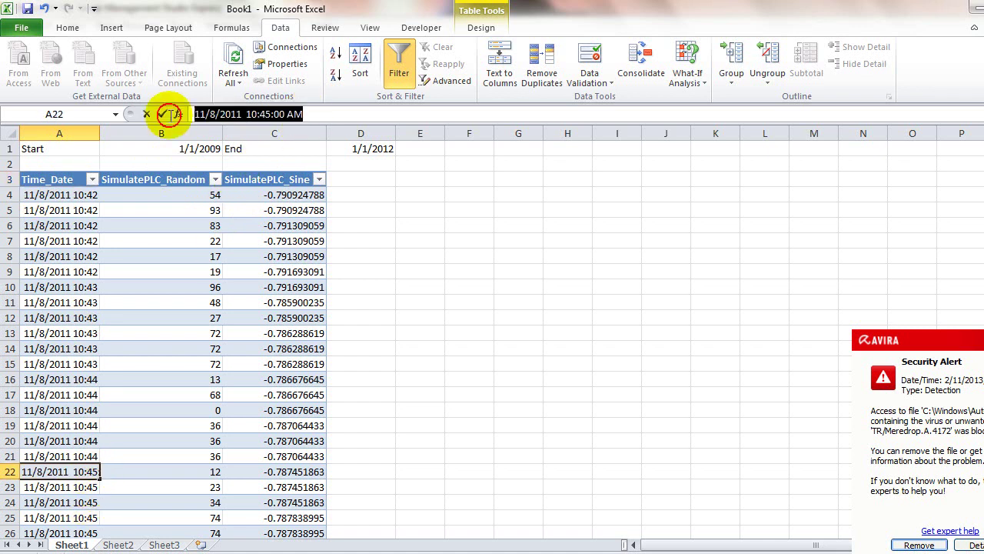
pyautogui.click(379, 148)
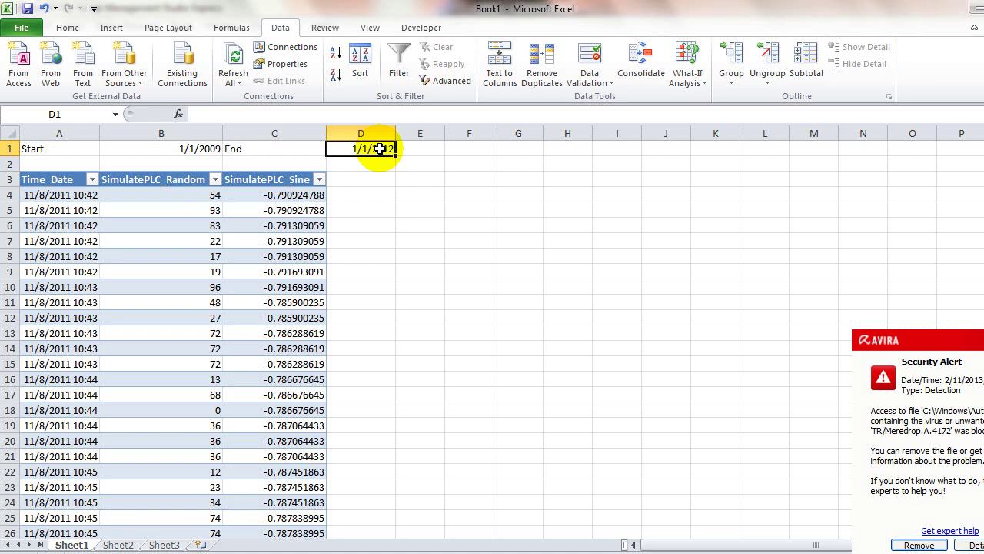
# Replace the D1 End date 1/1/2012 with 11/8/2011 10:45:00 AM and check the refreshed rows
pyautogui.moveTo(265, 114); pyautogui.dragTo(127, 114)
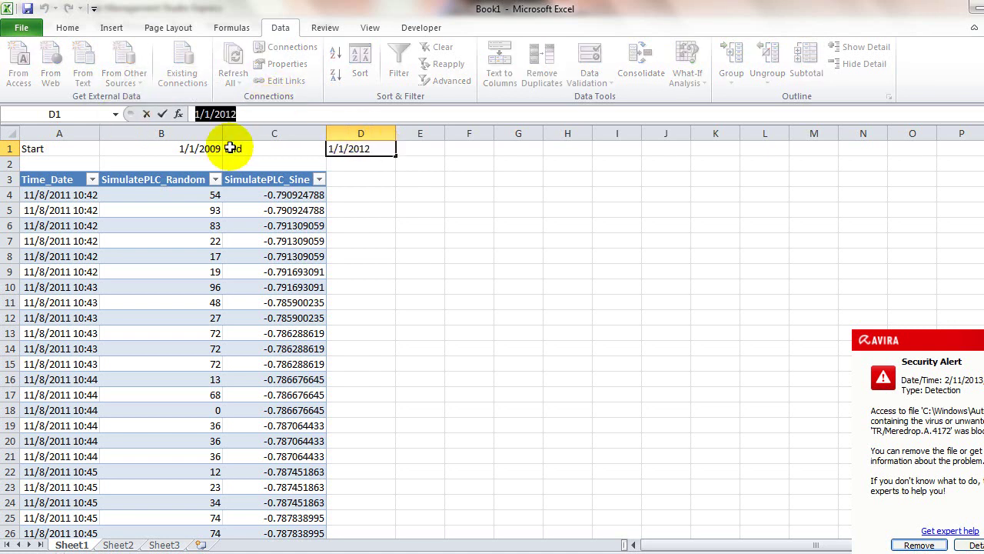
pyautogui.hotkey('ctrl', 'v')
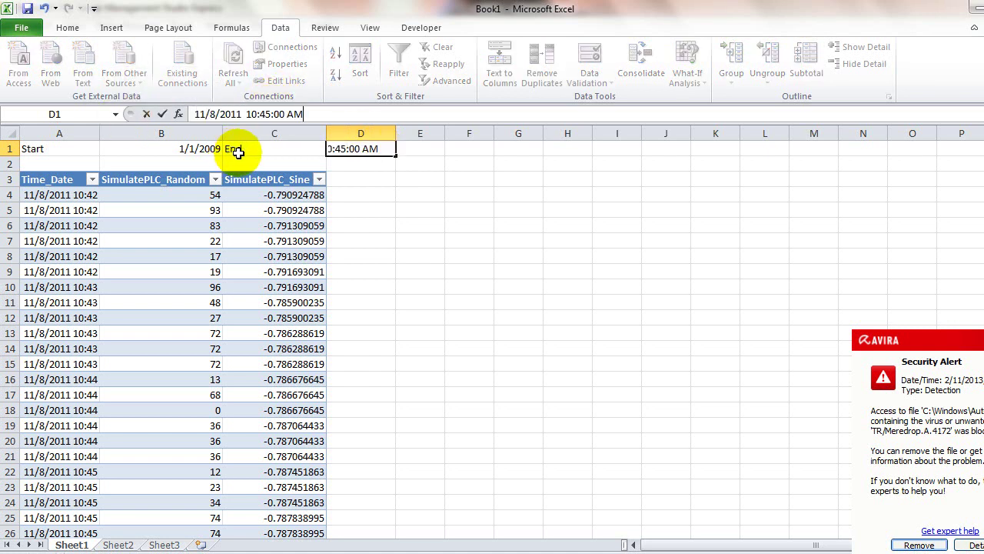
pyautogui.press('Return')
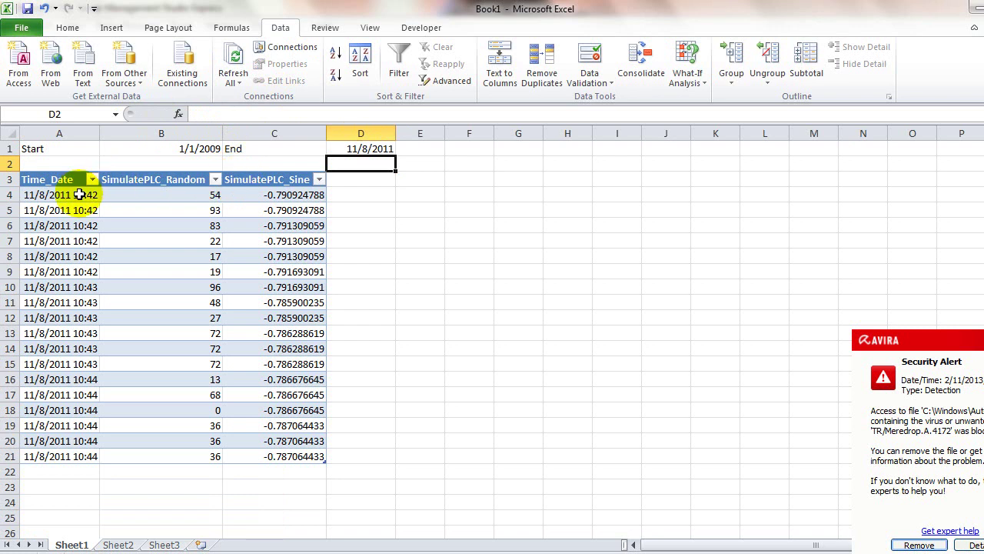
pyautogui.click(81, 195)
pyautogui.click(372, 151)
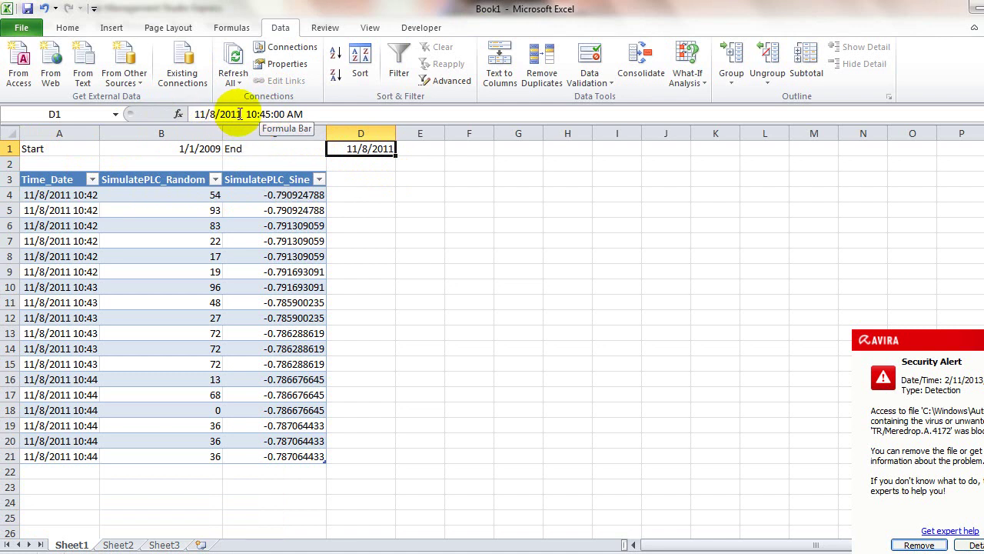
pyautogui.click(229, 292)
pyautogui.click(338, 271)
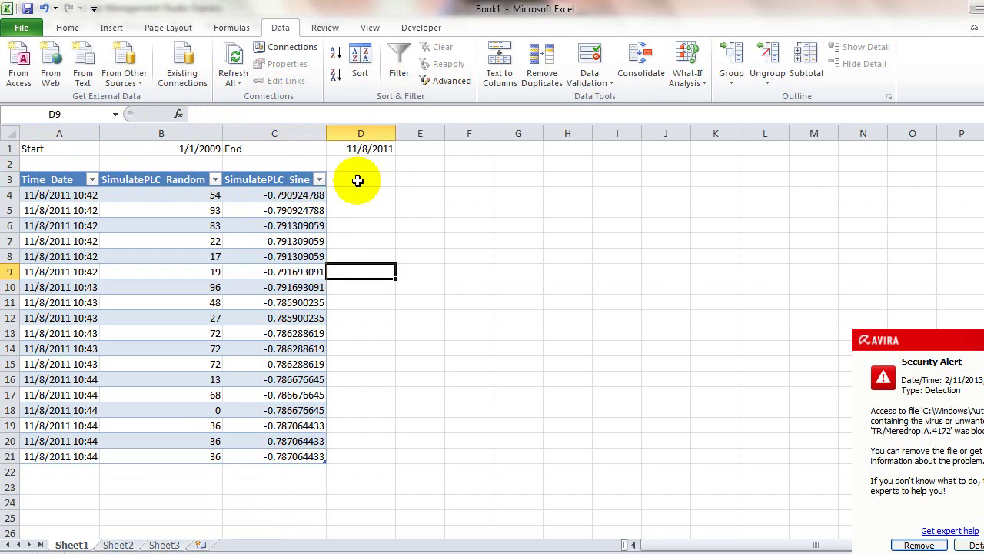